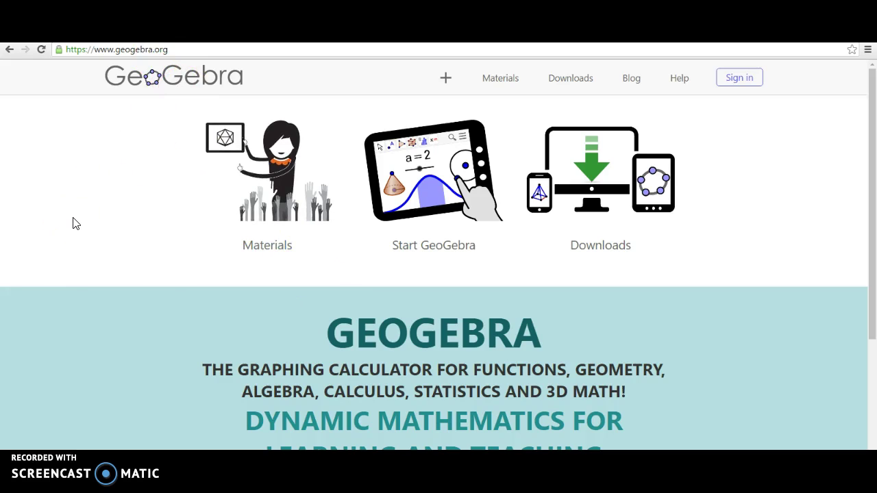
Step: Open the GeoGebra Materials page and browse through the featured materials
left_click(254, 192)
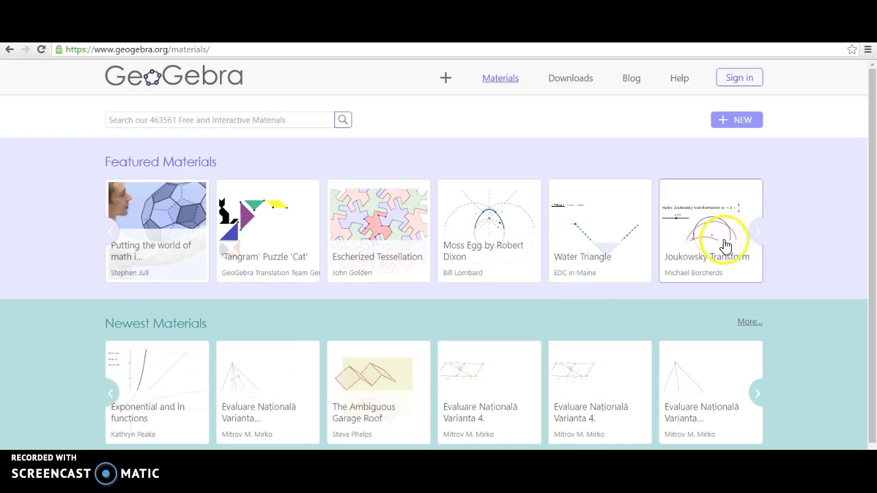
left_click(759, 234)
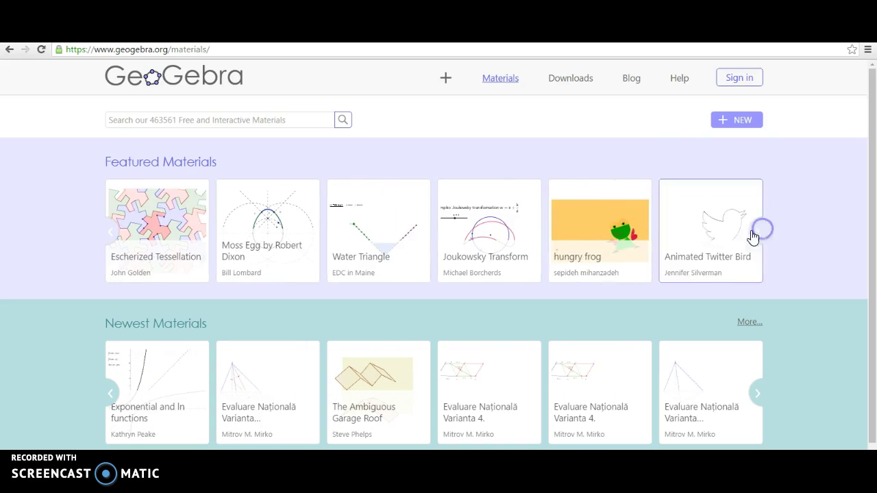
left_click(760, 235)
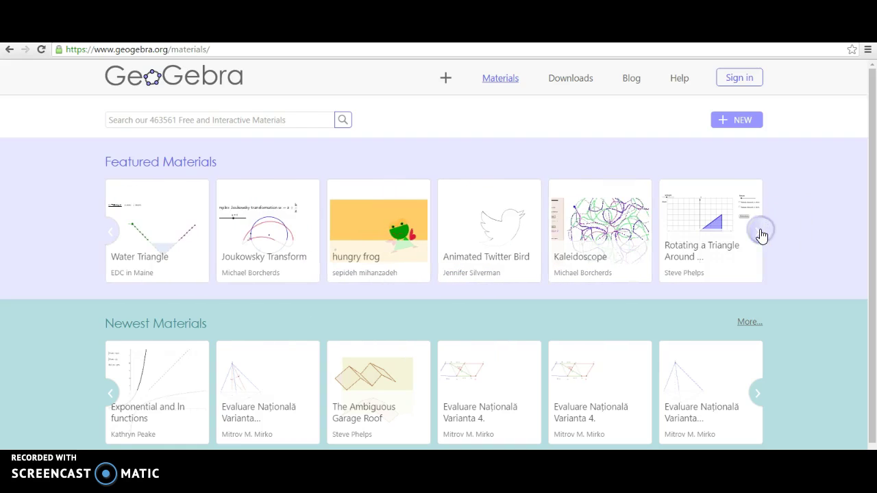
left_click(760, 234)
left_click(760, 235)
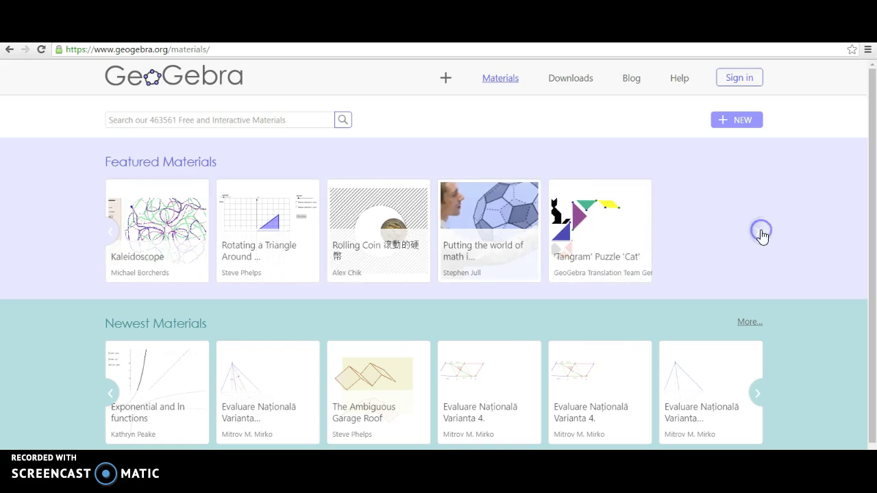
left_click(760, 234)
left_click(761, 235)
left_click(760, 235)
left_click(761, 234)
left_click(761, 234)
left_click(760, 235)
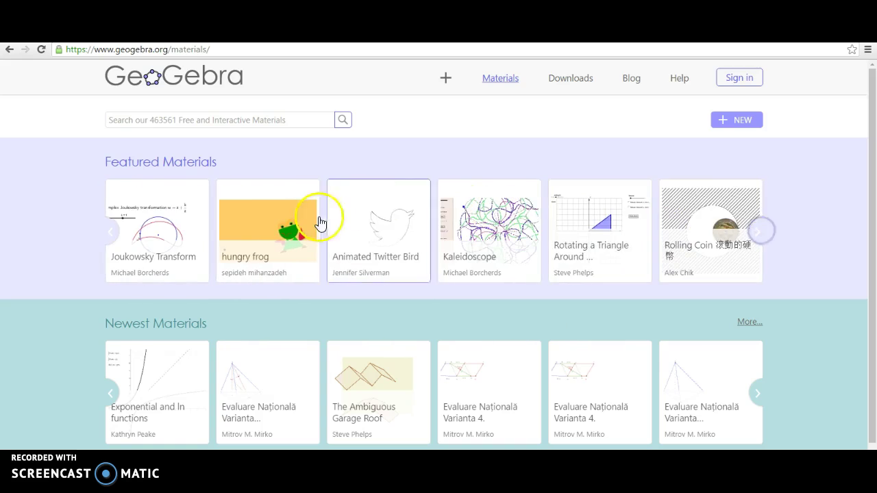
Step: Browse through the newest materials on the Materials page
left_click(757, 392)
left_click(758, 393)
left_click(760, 392)
left_click(760, 391)
left_click(760, 391)
left_click(761, 392)
left_click(760, 392)
left_click(760, 391)
left_click(760, 392)
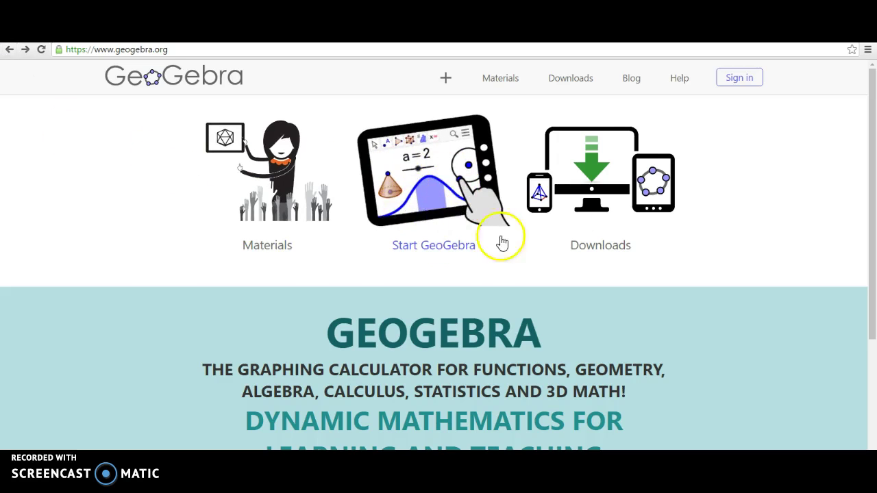
Step: Review the download options for tablets, desktops and phones on the Downloads page and return to the home page
left_click(594, 190)
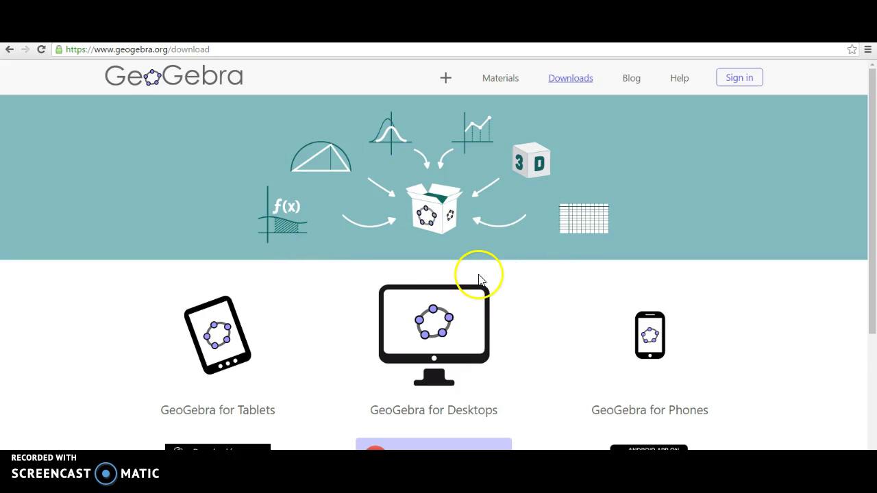
scroll(482, 281, "down", 2)
scroll(483, 285, "down", 2)
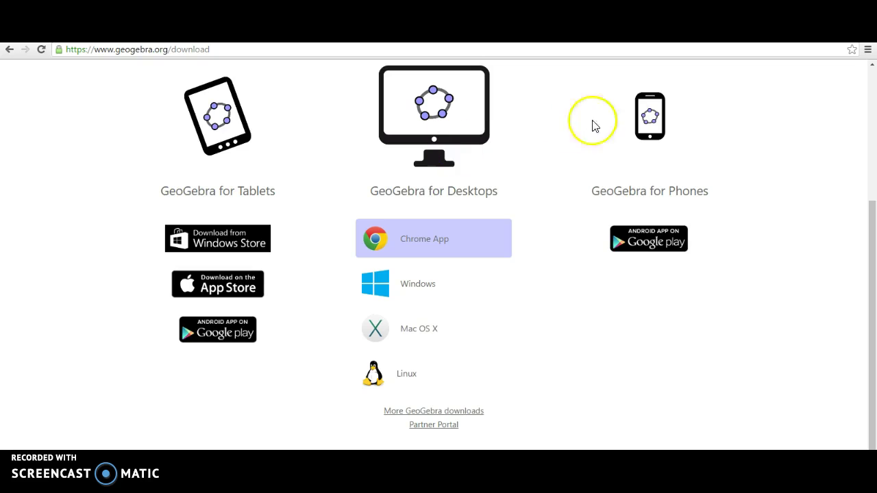
scroll(568, 128, "up", 2)
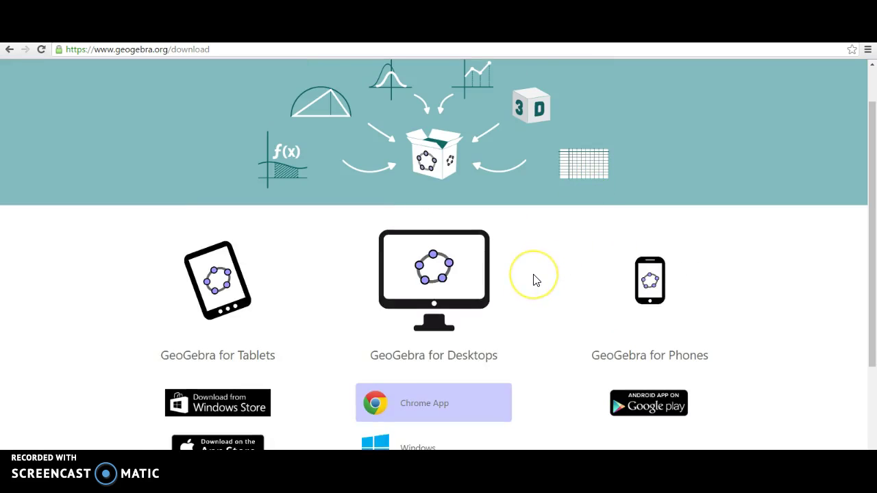
scroll(534, 278, "up", 1)
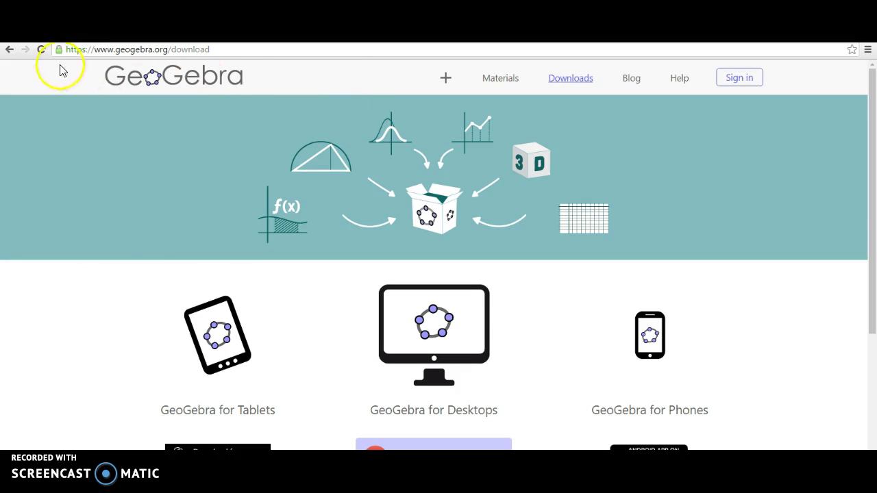
left_click(10, 49)
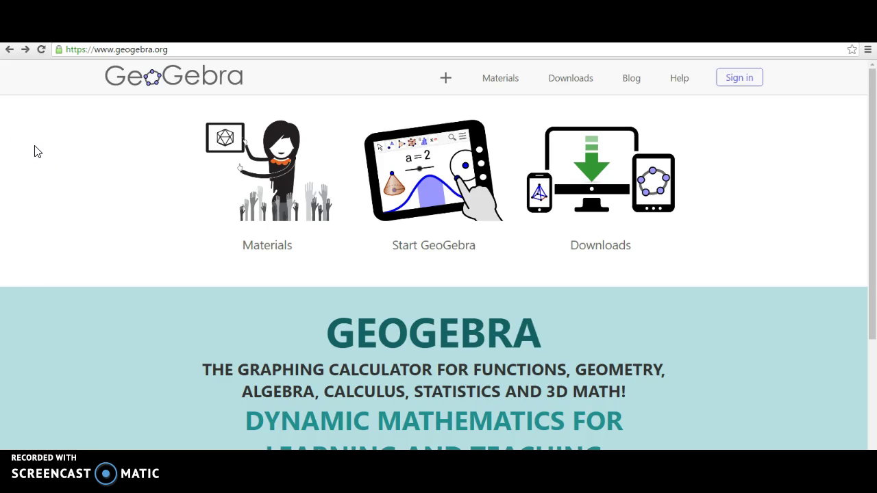
Step: Start GeoGebra online and open the Geometry app
left_click(438, 184)
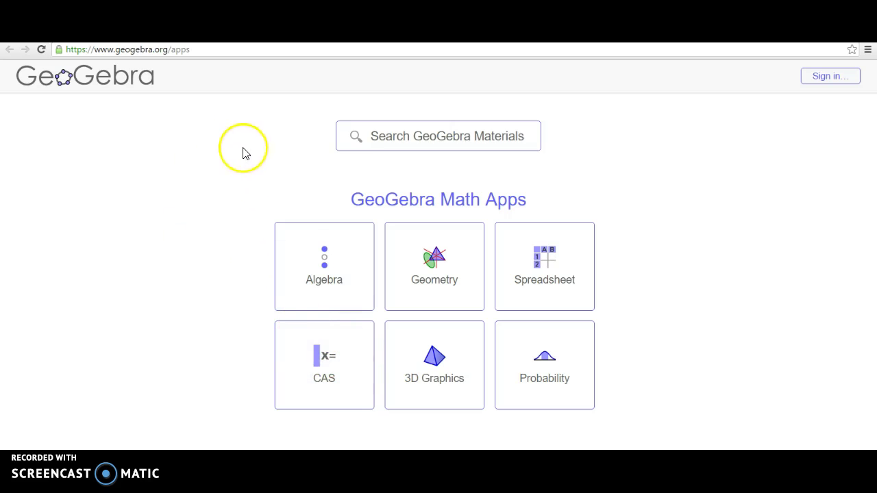
left_click(439, 274)
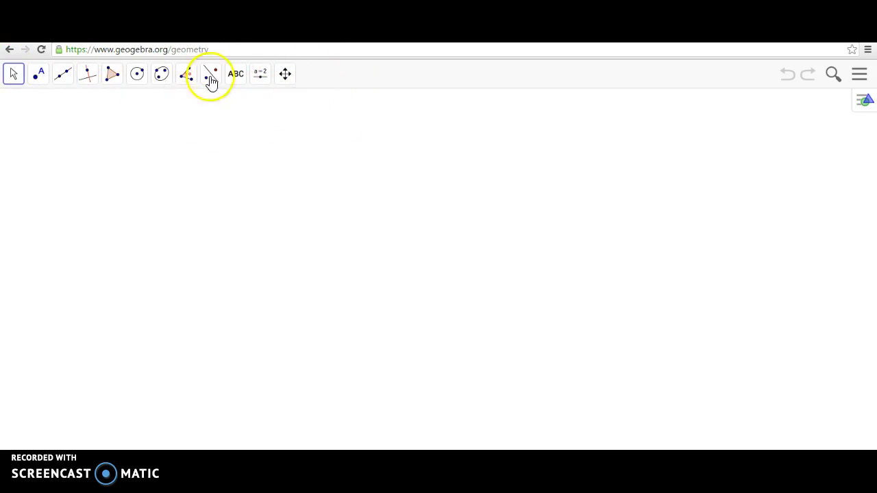
Step: Examine the tools in the Move and Point groups, ending with the Point tool
left_click(39, 75)
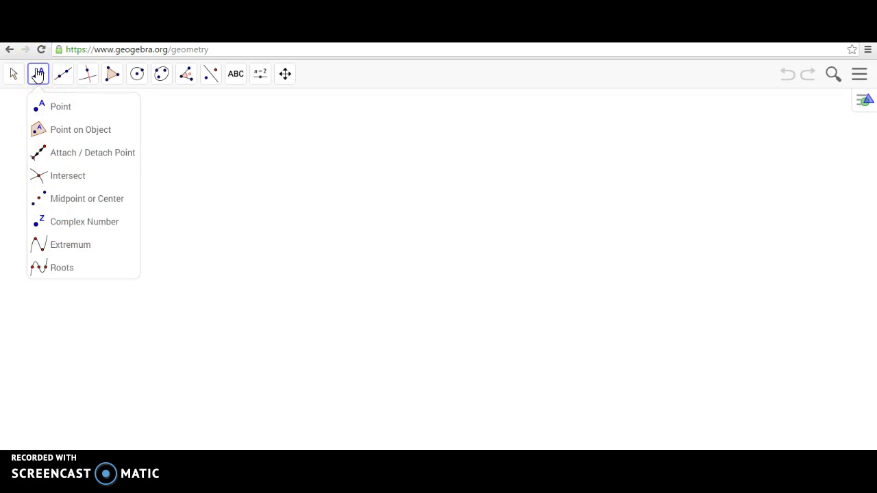
left_click(37, 74)
left_click(9, 77)
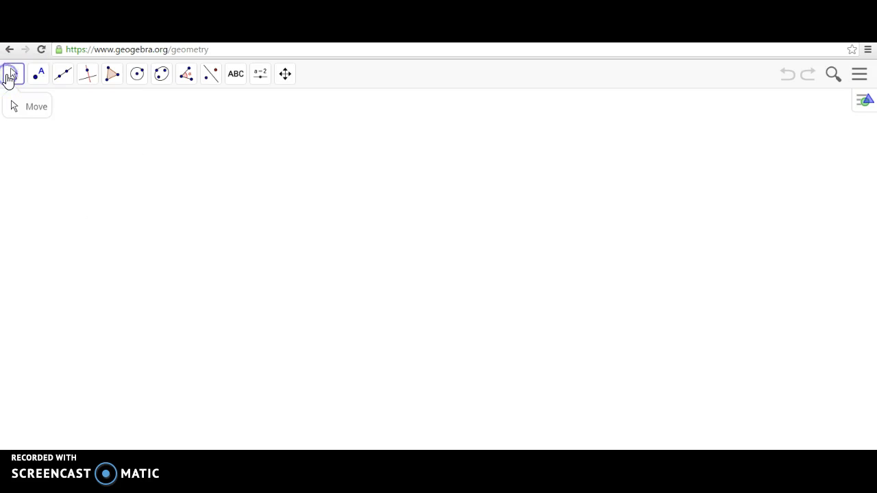
left_click(19, 82)
left_click(32, 78)
left_click(34, 78)
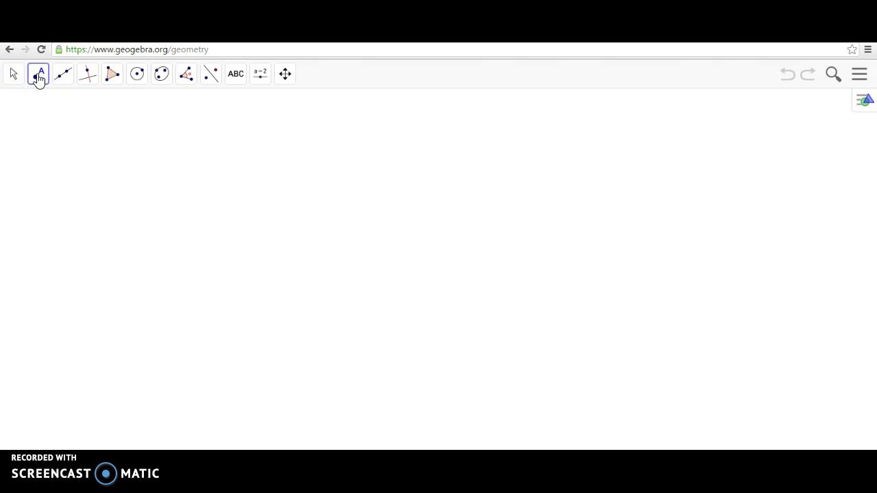
left_click(39, 80)
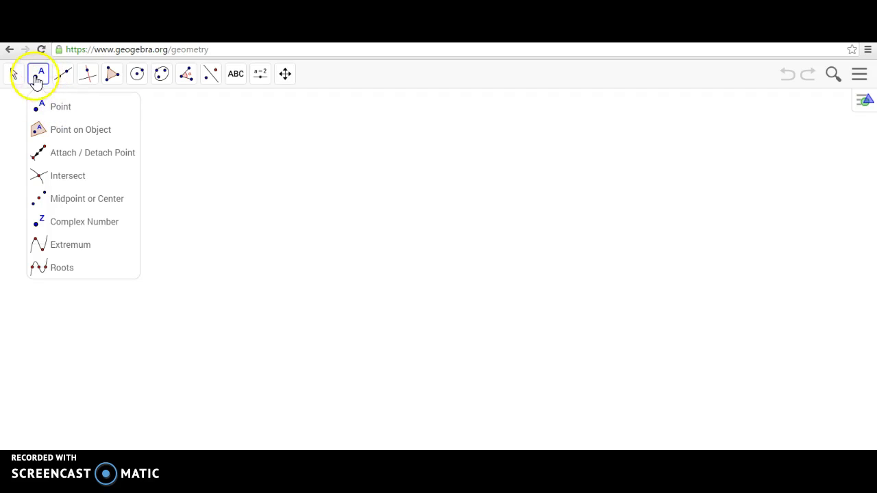
left_click(72, 110)
Step: Draw a line through two new points, rising gently from left to right across the drawing area
left_click(60, 75)
left_click(61, 78)
left_click_drag(61, 77, 92, 141)
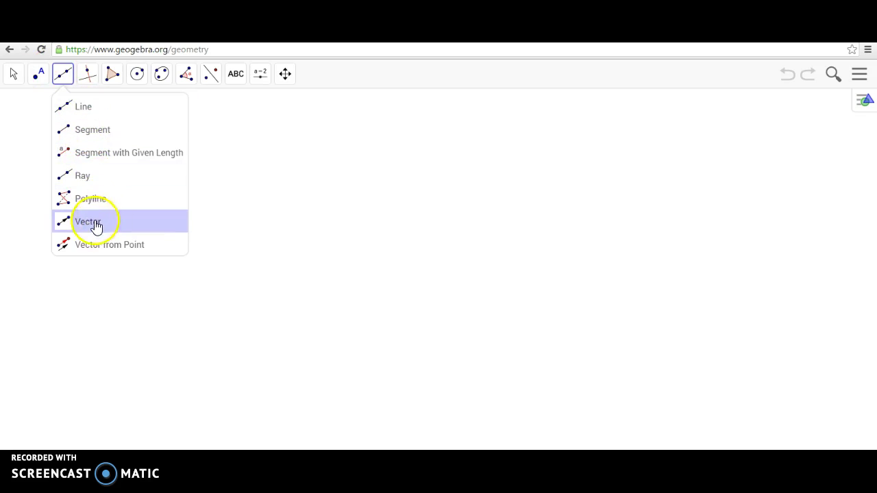
left_click(73, 106)
left_click(194, 251)
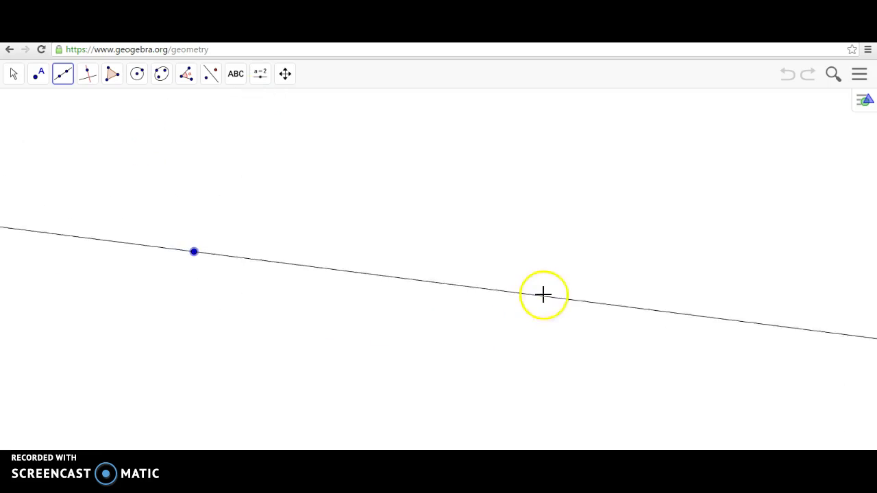
left_click(587, 196)
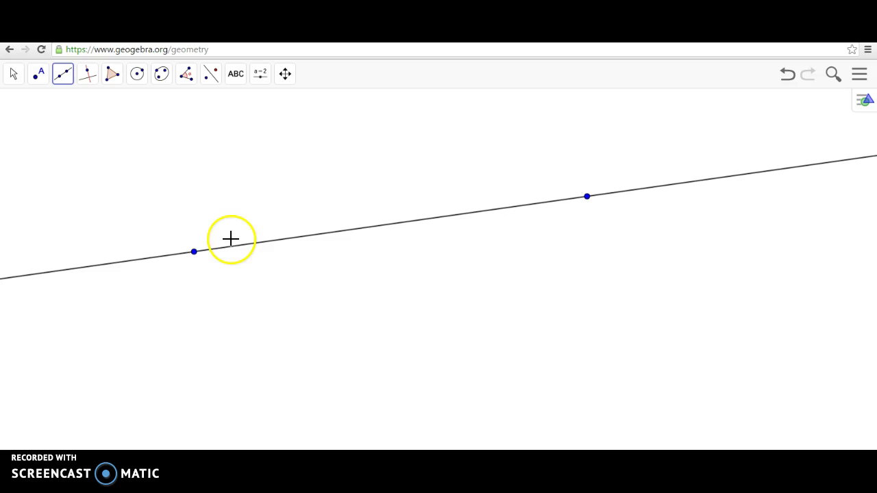
Step: Look through the tool groups for lines, perpendiculars, polygons and transformations
left_click(15, 73)
left_click(62, 74)
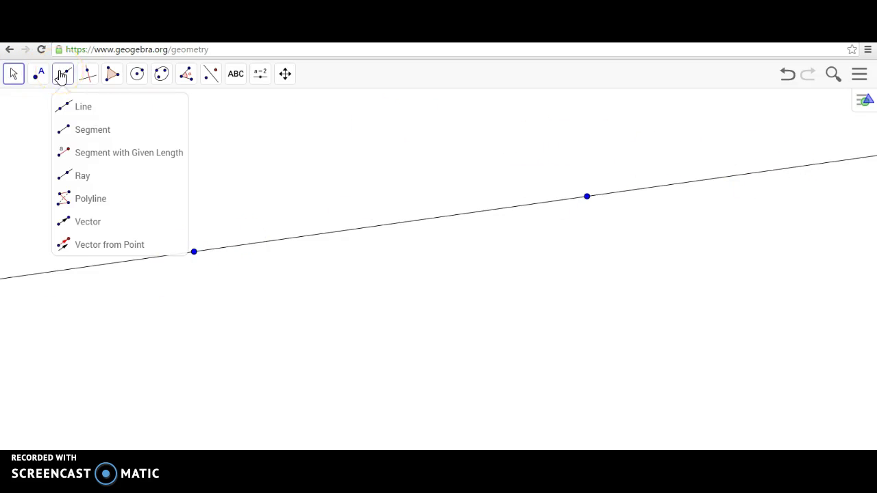
left_click(87, 74)
left_click(112, 74)
left_click(211, 74)
Step: Try to measure the line with the Distance or Length tool and return to the Move tool
left_click(185, 74)
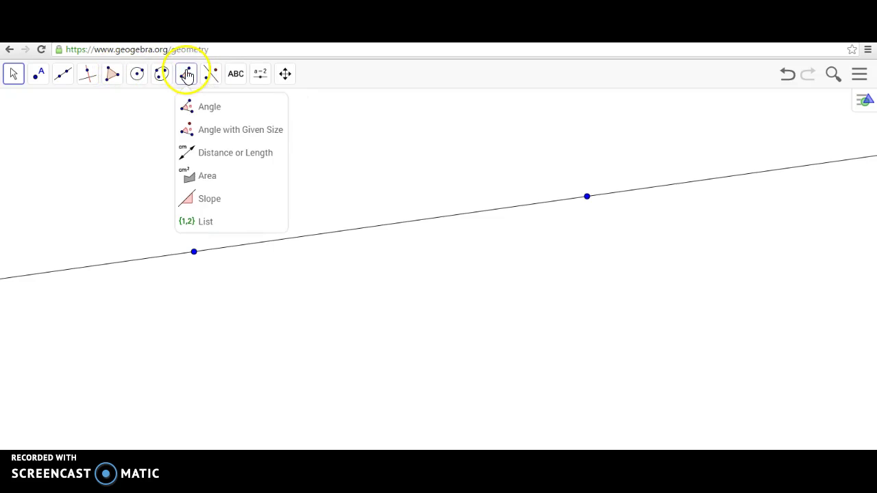
left_click(212, 154)
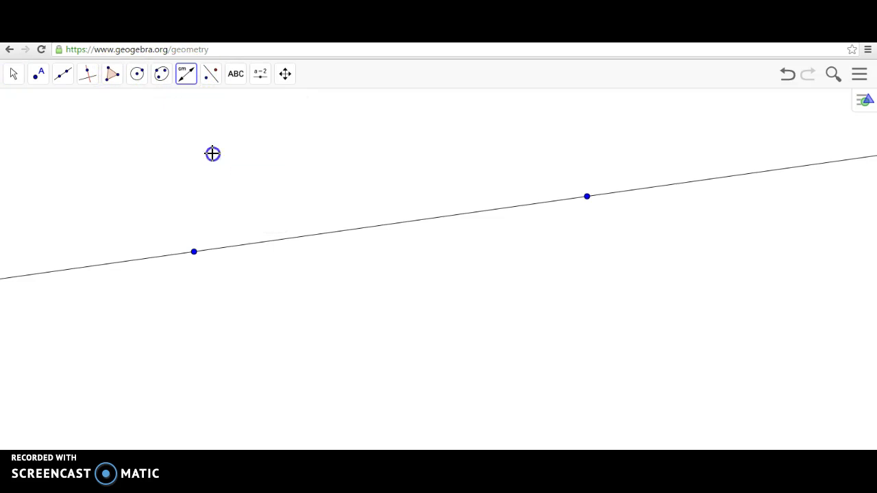
left_click(339, 235)
left_click(338, 232)
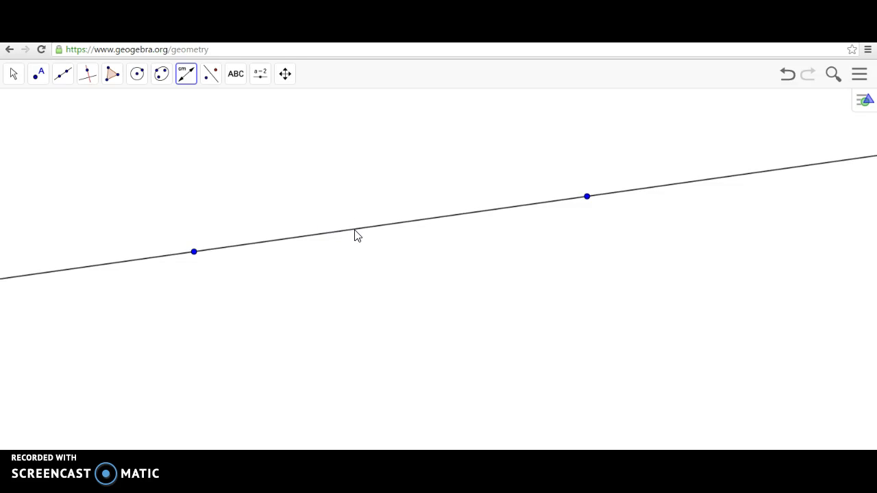
left_click(13, 73)
mouse_move(38, 75)
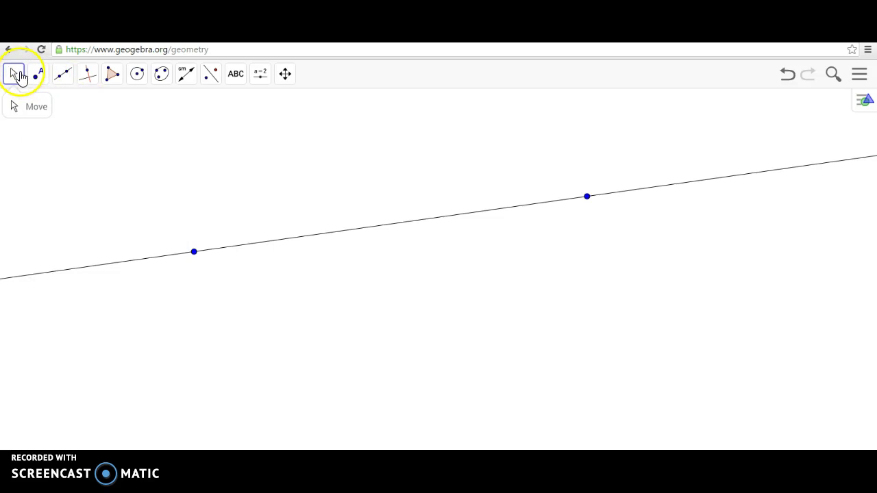
left_click(18, 75)
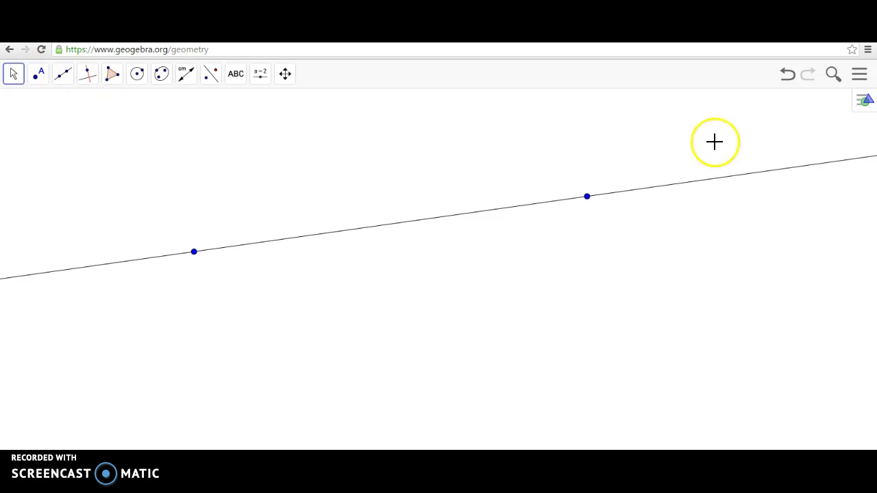
Step: Examine the graphics view's basic, axis and grid settings and close them
left_click(862, 102)
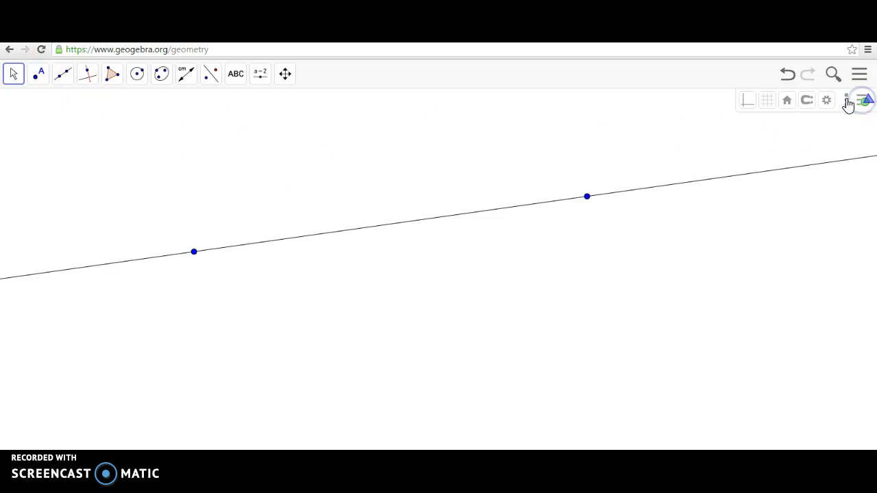
left_click(826, 103)
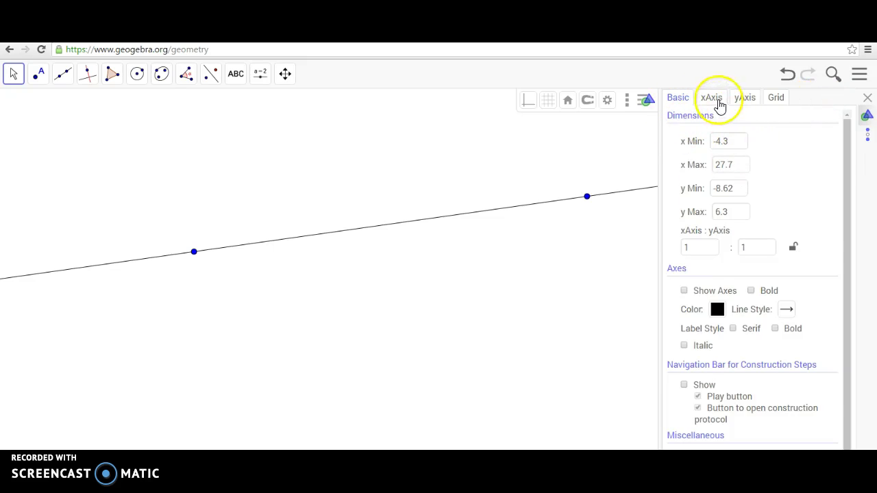
left_click(714, 98)
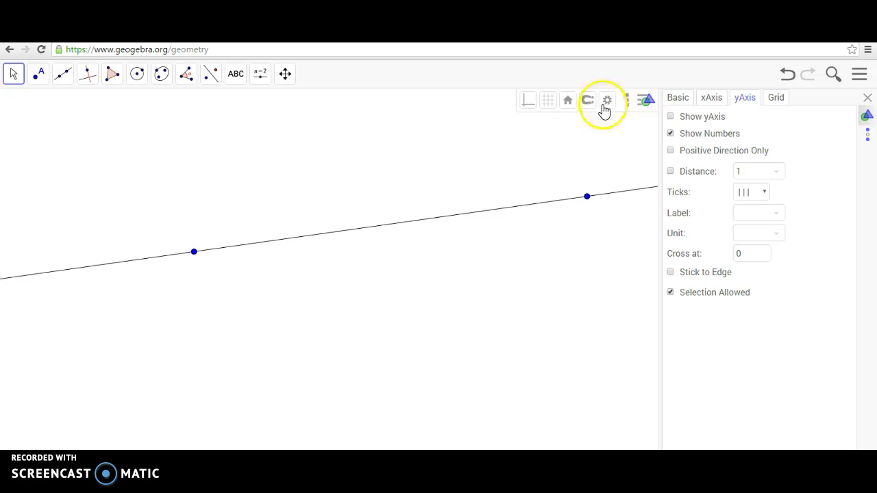
left_click(778, 100)
left_click(867, 99)
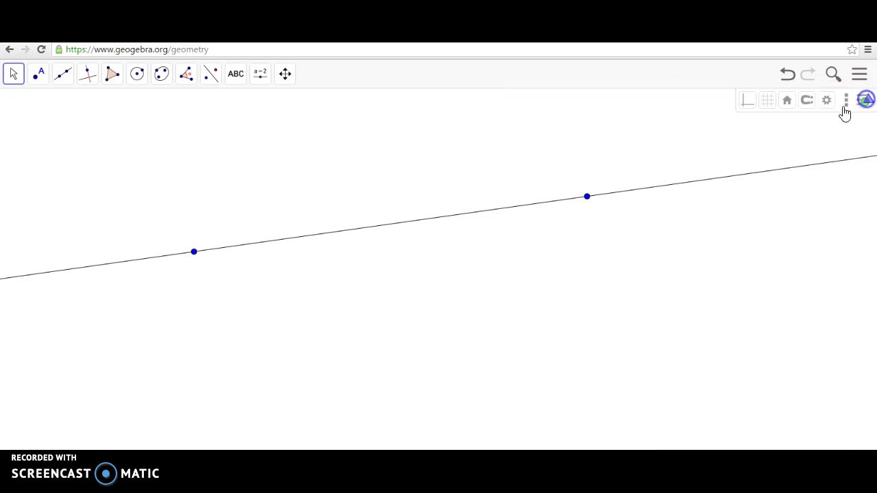
Step: Review the additional views that can be shown and the available file and edit commands
left_click(846, 102)
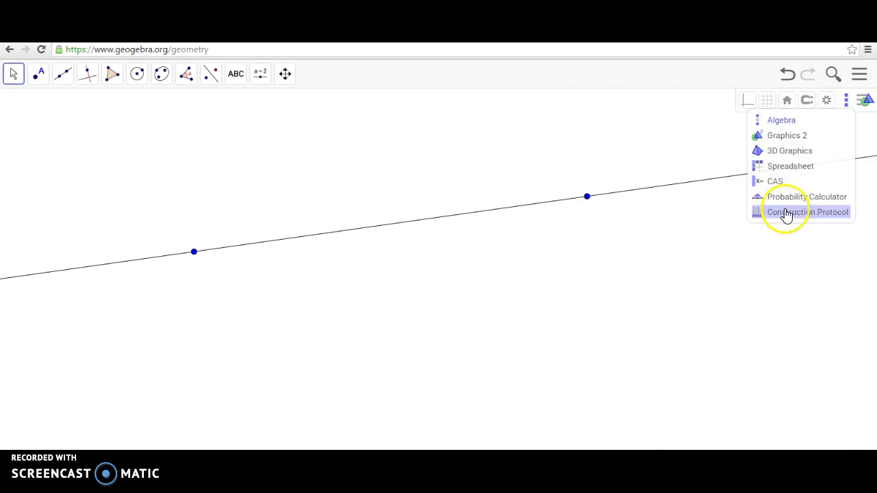
left_click(845, 101)
left_click(859, 74)
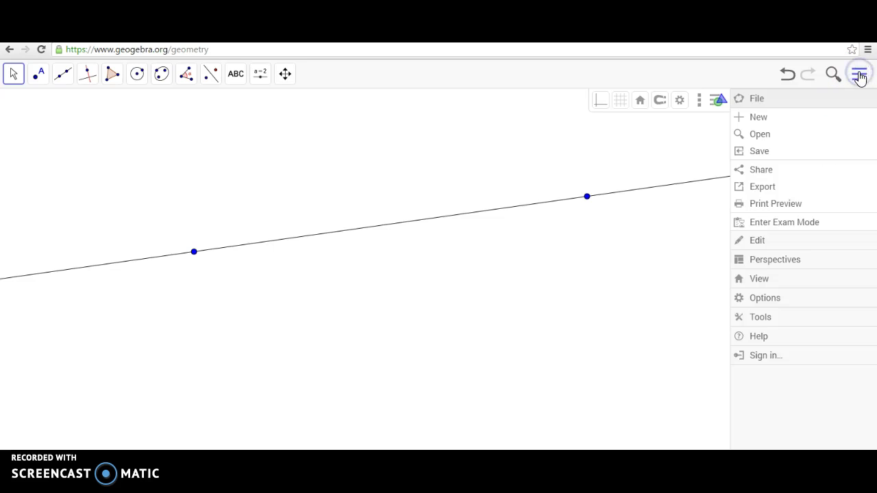
left_click(758, 243)
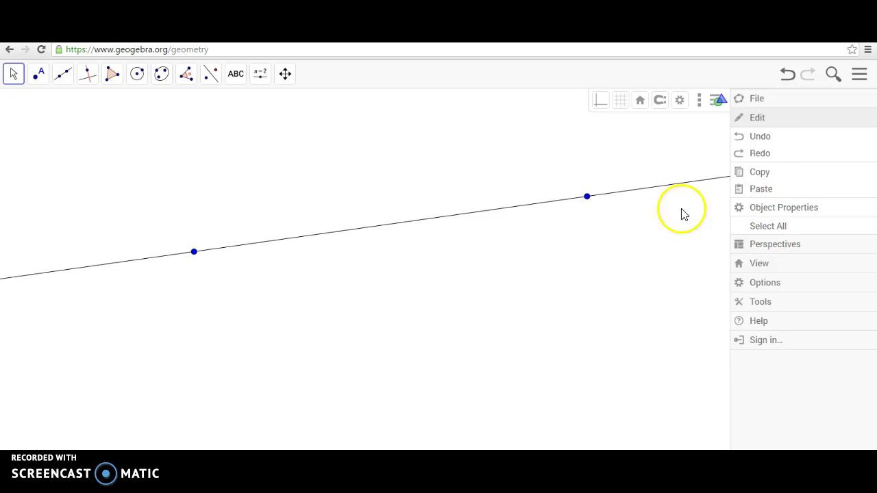
Step: Select the drawn line and open its object properties
left_click(560, 203)
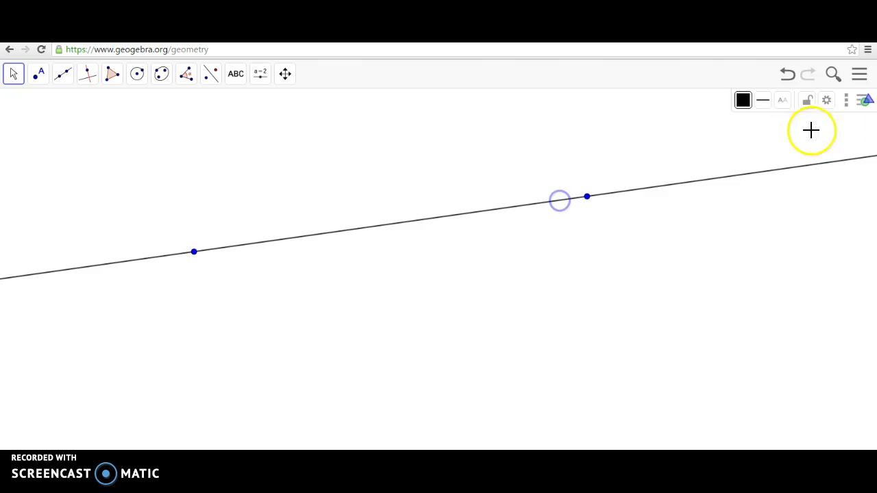
left_click(859, 74)
left_click(786, 208)
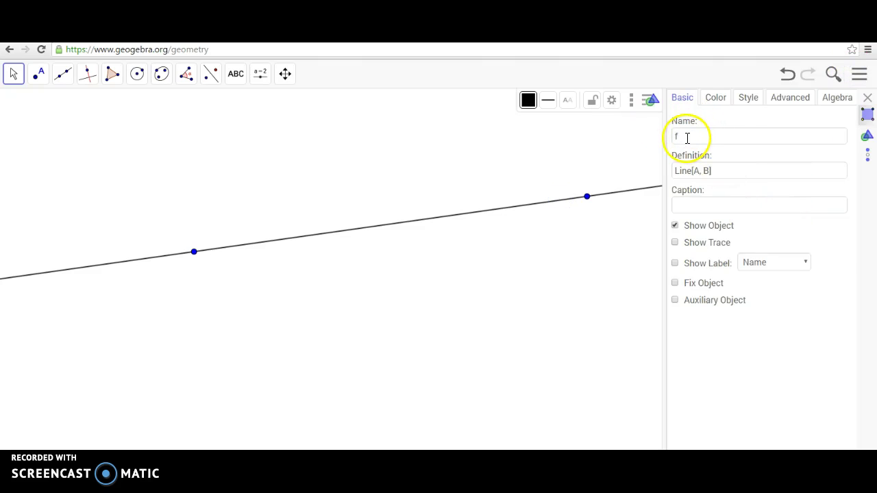
Step: Try several colours on the selected line and set it to blue 0, 153, 255 (#0099FF)
left_click(715, 98)
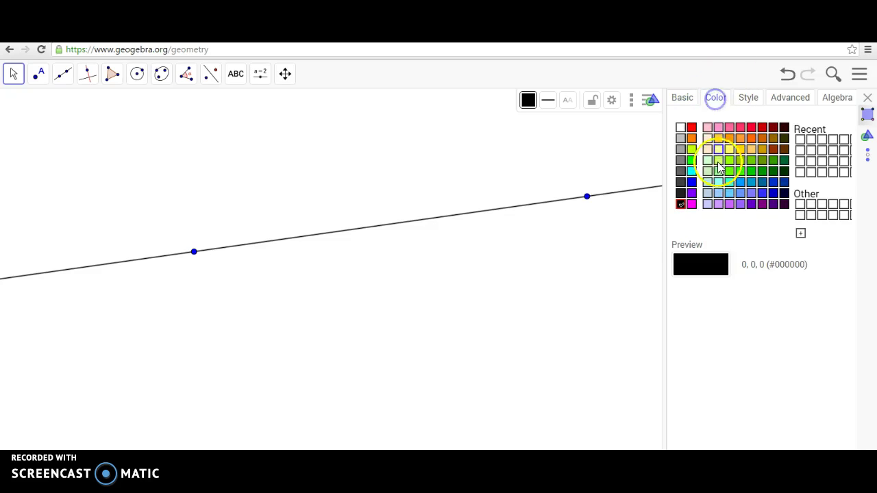
left_click(761, 128)
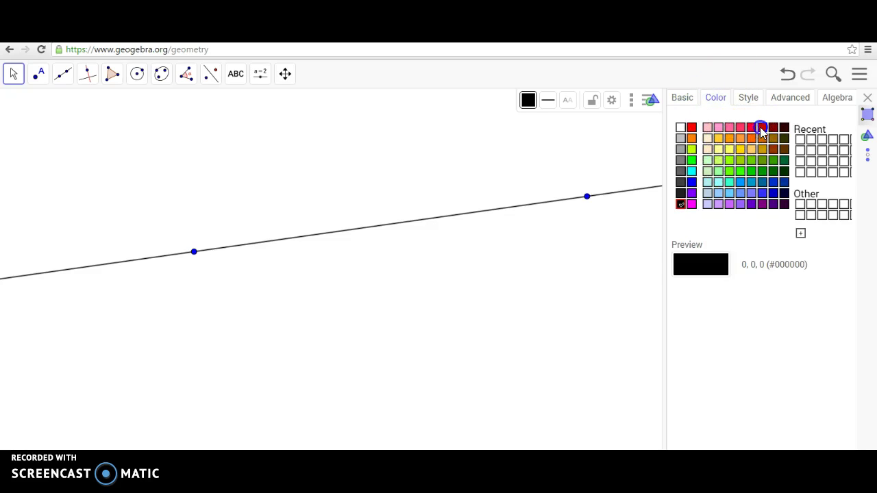
left_click(763, 148)
left_click(729, 171)
left_click(707, 149)
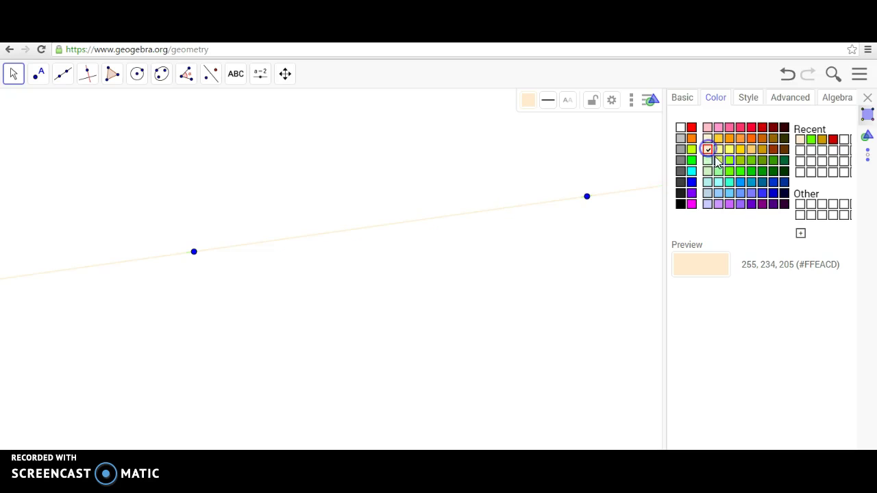
left_click(742, 183)
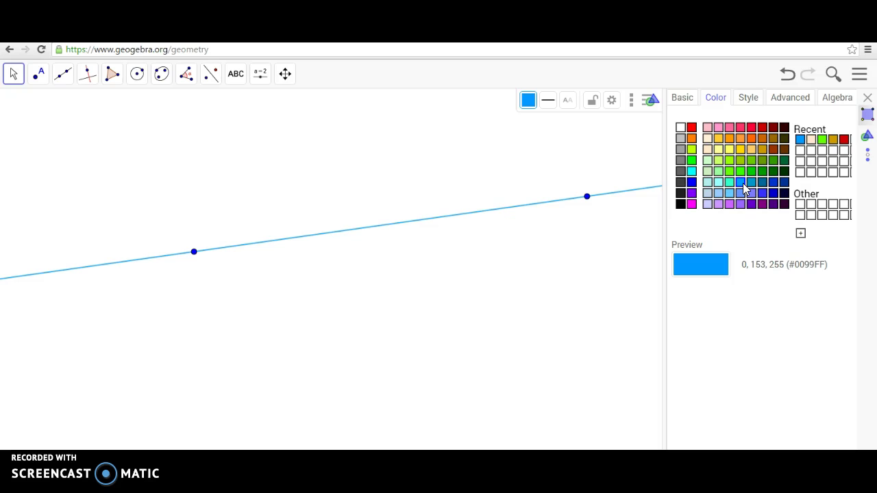
left_click(742, 183)
Step: Set the line's thickness to 1 and open its line style choices
left_click(745, 96)
mouse_move(685, 131)
left_mouse_down()
mouse_move(750, 135)
mouse_move(678, 131)
left_mouse_up()
left_click(725, 194)
left_click(728, 195)
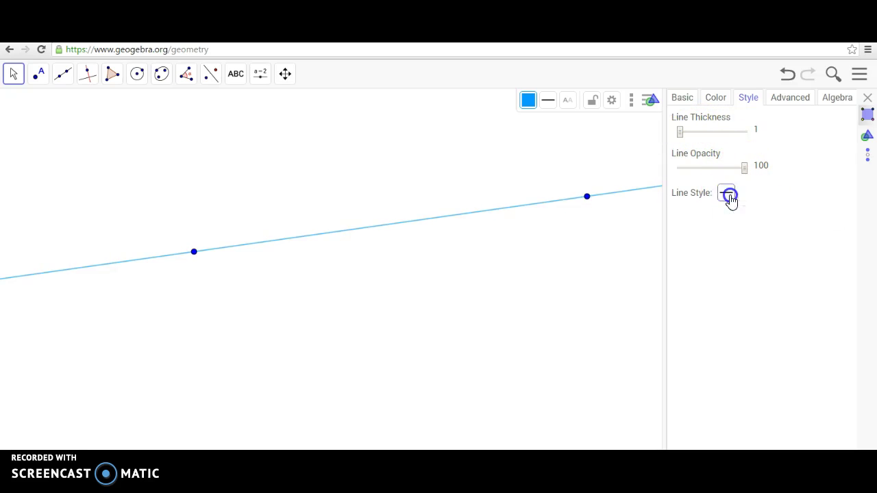
Step: Examine the line's advanced, algebra and basic properties, and close the object properties
left_click(788, 109)
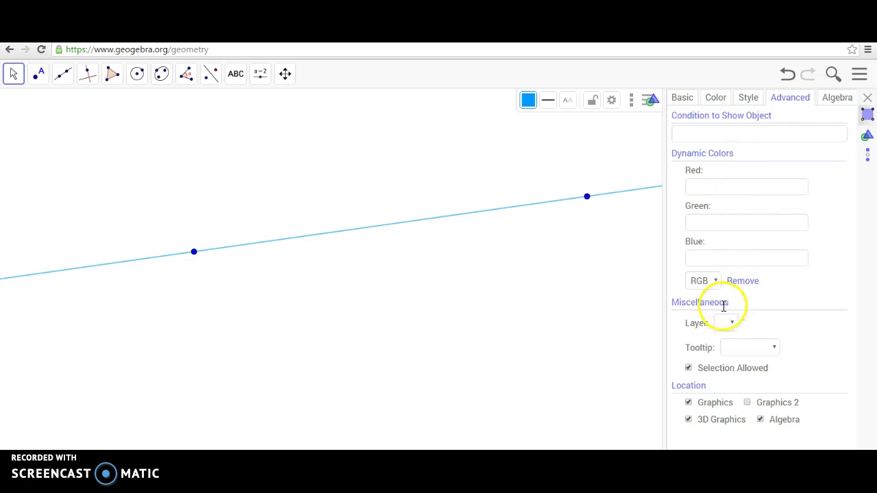
left_click(831, 97)
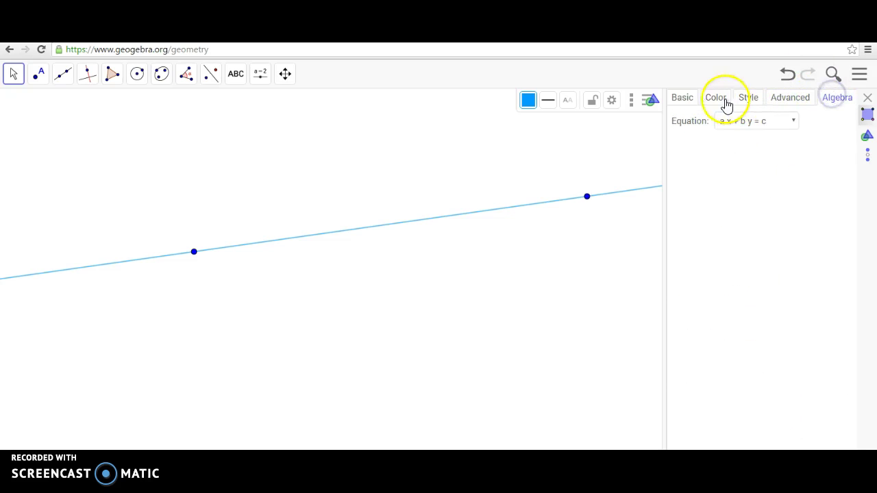
left_click(685, 99)
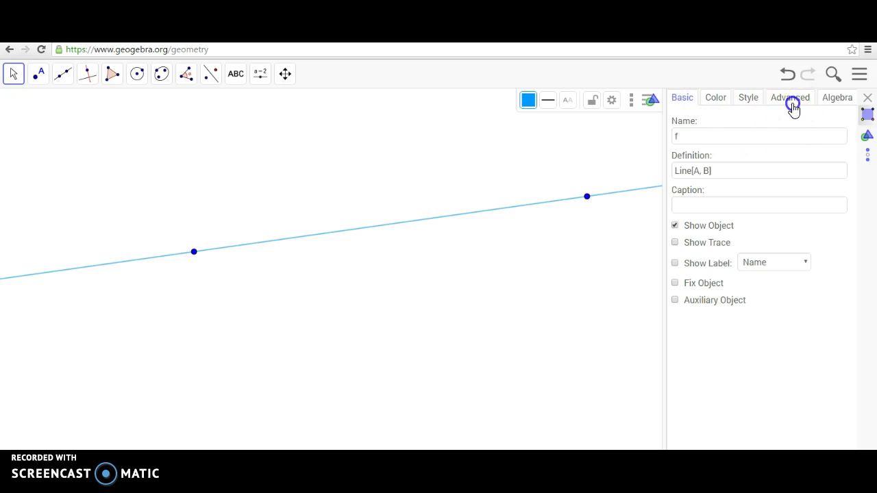
left_click(793, 108)
left_click(685, 99)
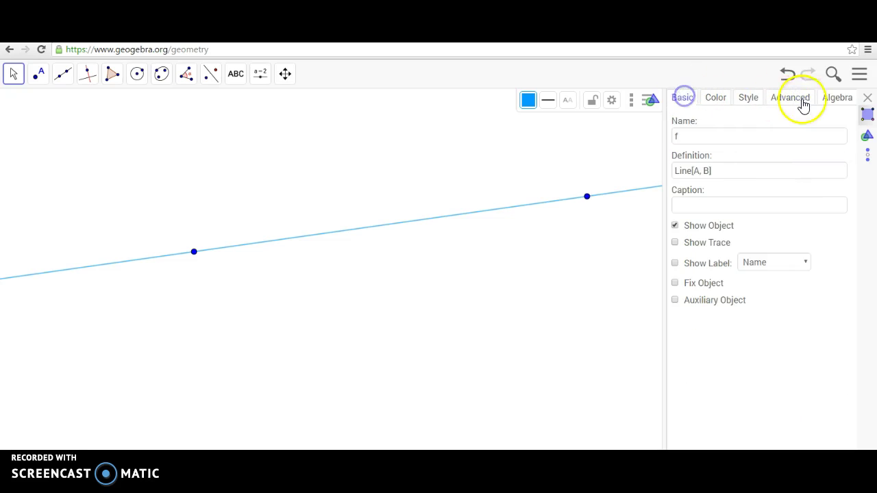
left_click(867, 100)
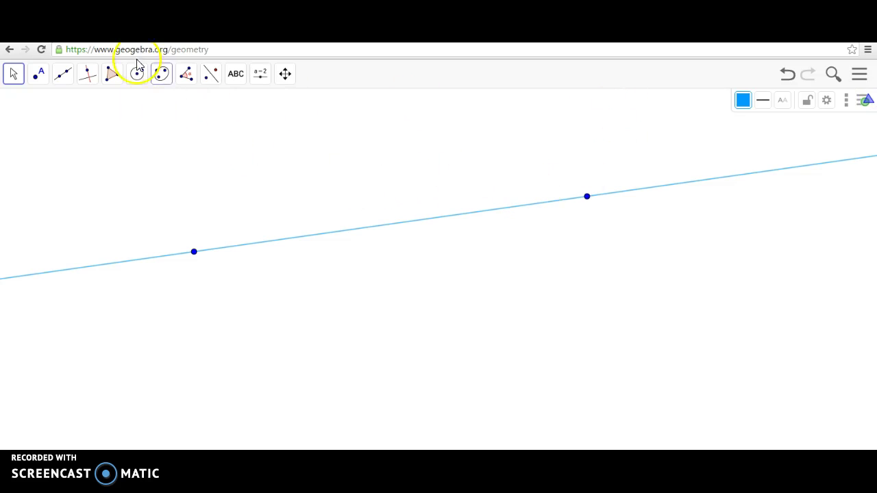
Step: Delete the blue line while keeping its two defining points
left_click(285, 238)
key("Delete")
left_click_drag(120, 189, 140, 197)
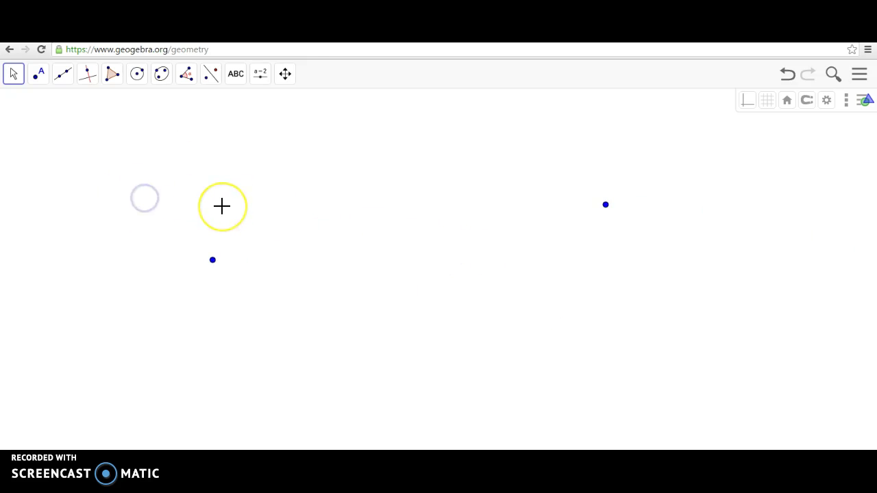
Step: Draw a segment connecting the two existing points with the Segment tool
left_click(62, 74)
left_click(87, 132)
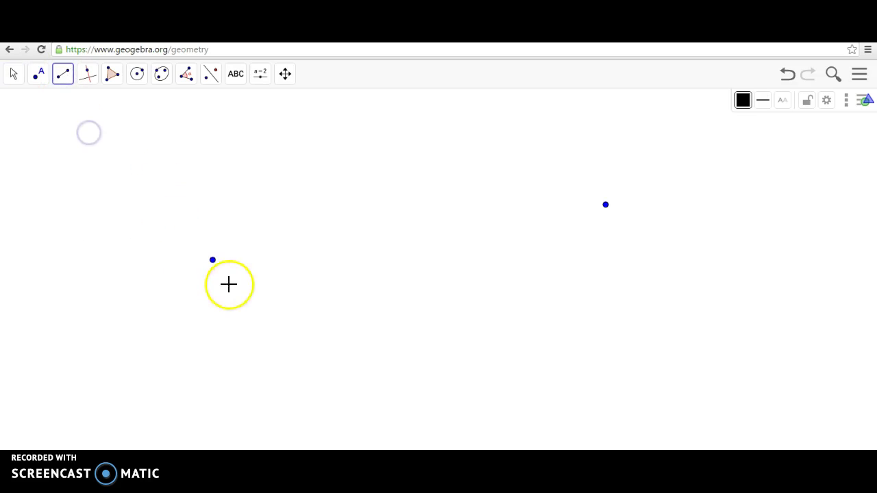
left_click_drag(213, 262, 605, 204)
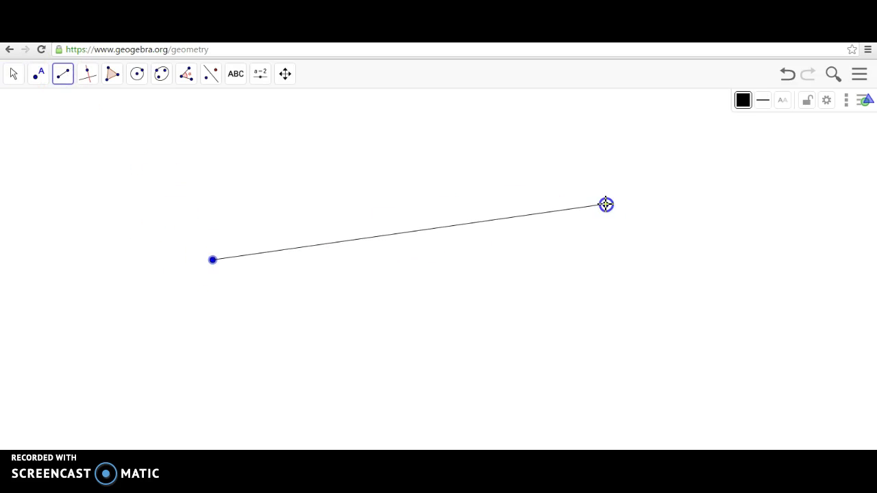
Step: Move the segment's endpoints so it lies nearly horizontal, and shift the whole segment slightly downward
left_click(14, 73)
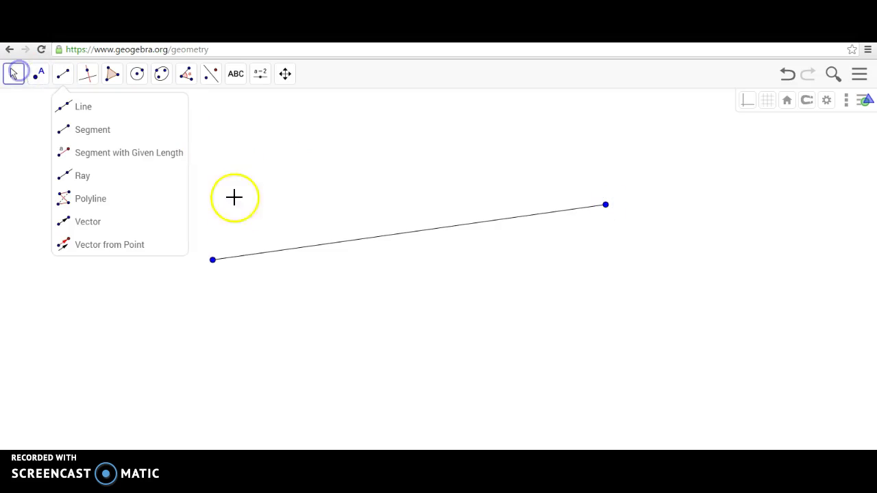
left_click_drag(214, 267, 205, 217)
mouse_move(604, 208)
left_mouse_down()
mouse_move(604, 241)
mouse_move(599, 174)
mouse_move(608, 219)
left_mouse_up()
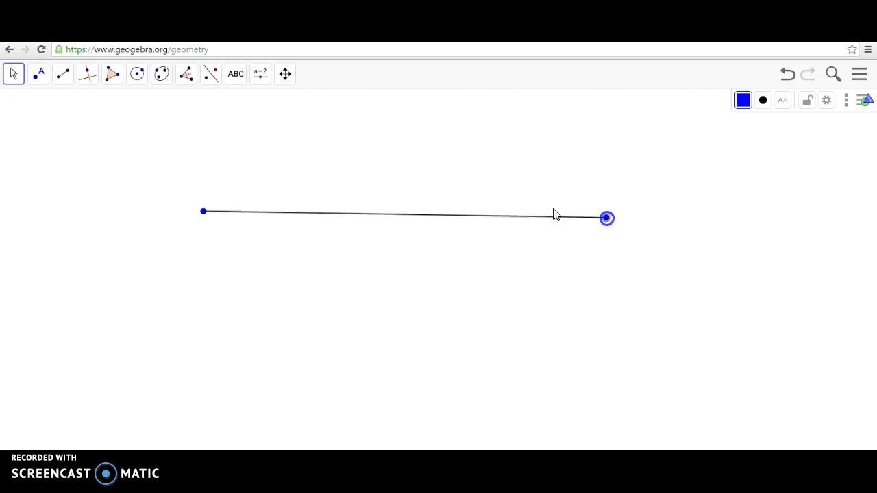
left_click_drag(405, 217, 418, 241)
Step: Place a new point on the segment near its middle with the Point tool
left_click(55, 82)
left_click(39, 76)
left_click(60, 105)
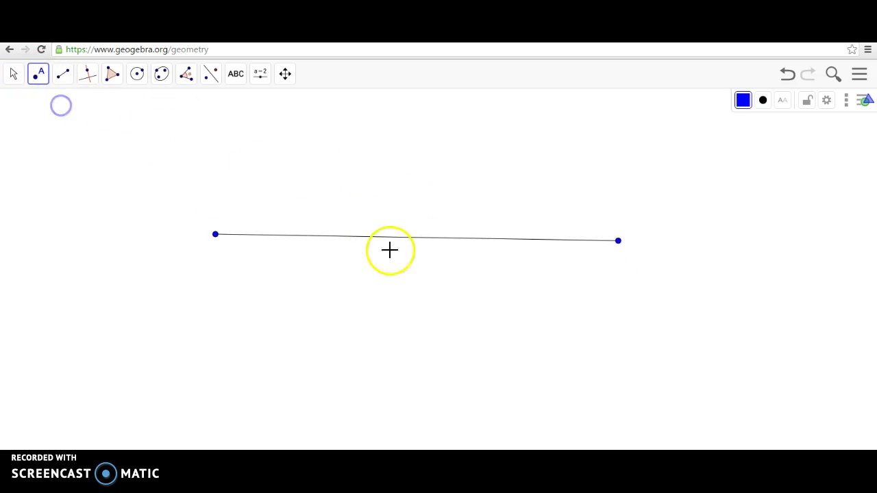
left_click(410, 238)
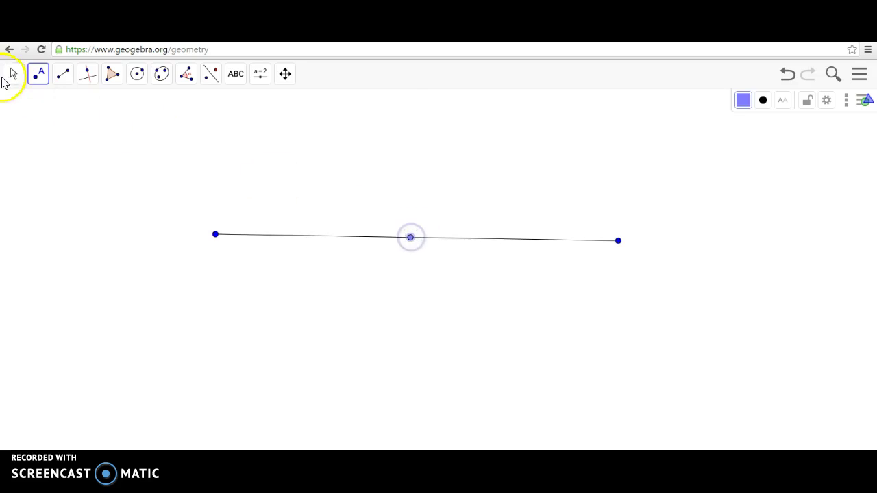
Step: Slide the new point along the segment, leave it near the middle, and deselect it
left_click(15, 76)
left_click_drag(411, 239, 403, 269)
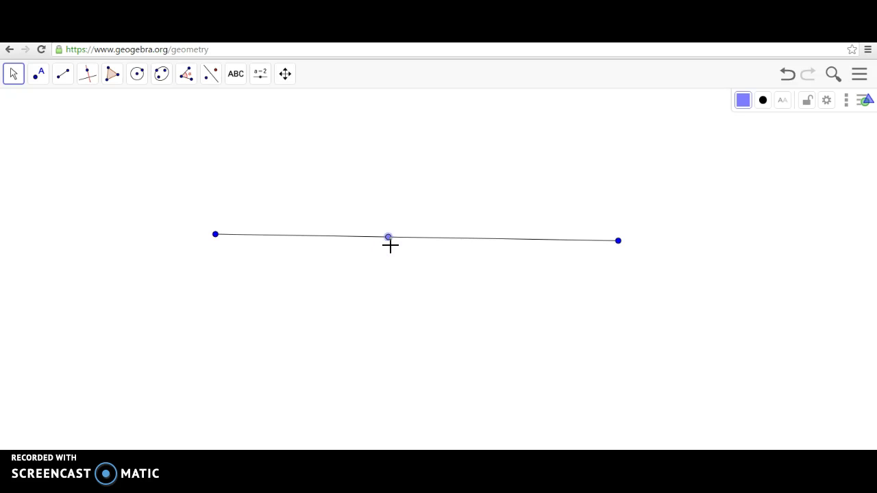
left_click_drag(493, 234, 471, 252)
left_click_drag(405, 244, 402, 247)
left_click(470, 290)
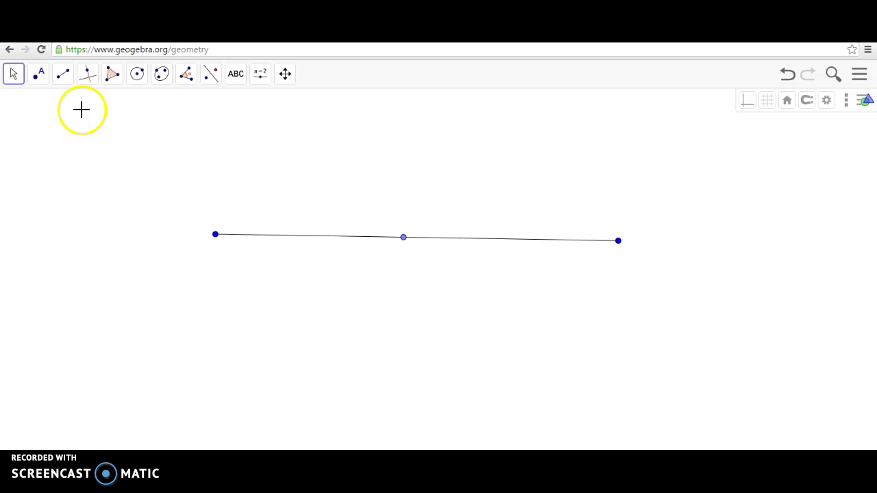
Step: Review the construction line tools, including Perpendicular Line, Parallel Line, Perpendicular Bisector, Angle Bisector and Tangents
left_click(90, 75)
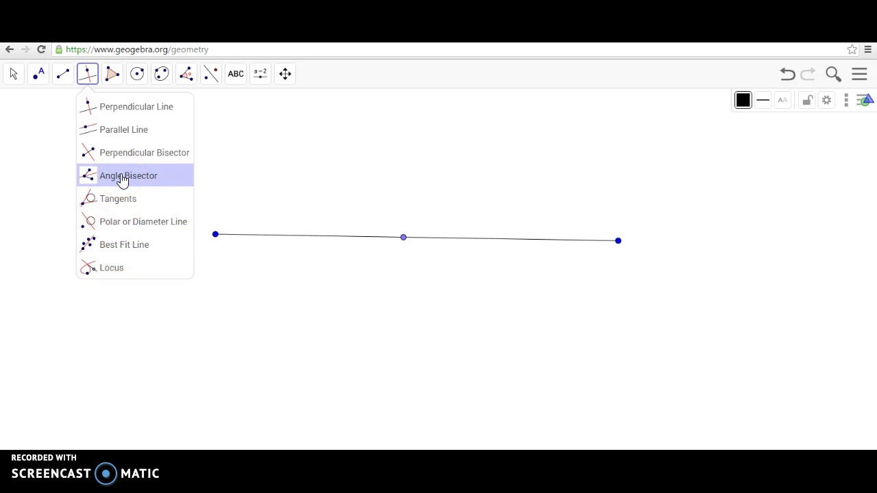
left_click(12, 74)
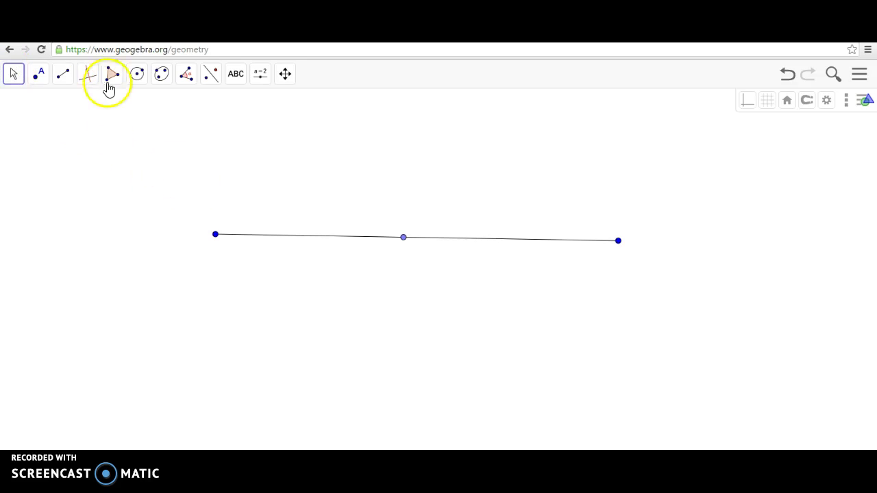
left_click(89, 76)
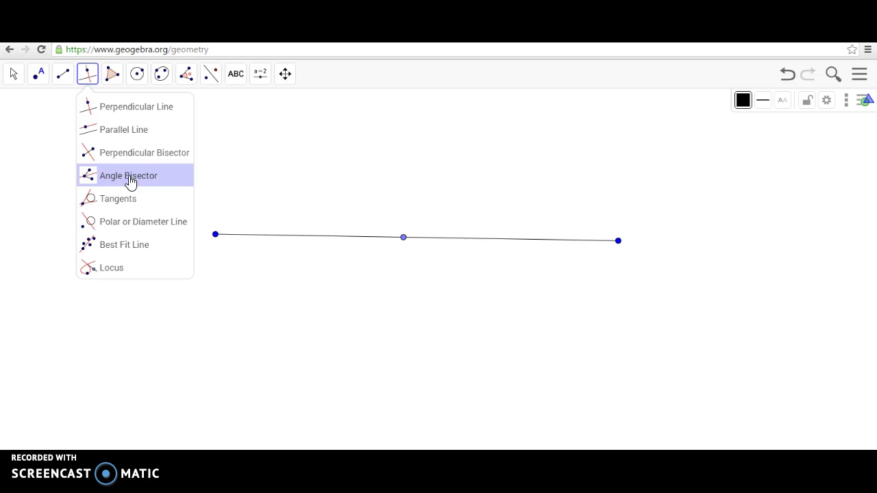
left_click(136, 160)
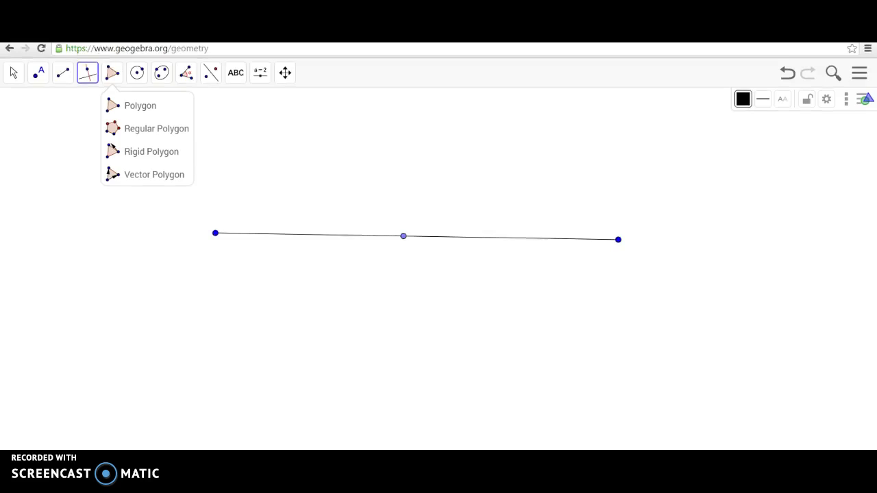
left_click(96, 85)
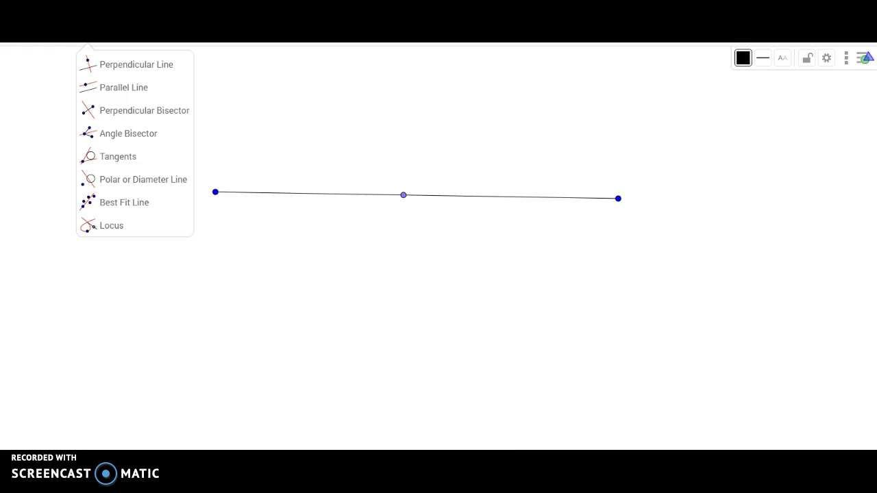
left_click(122, 67)
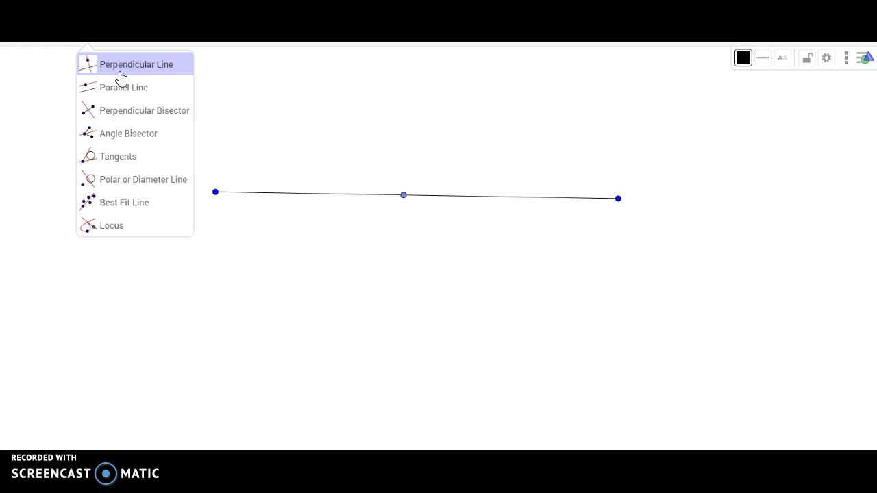
left_click(118, 88)
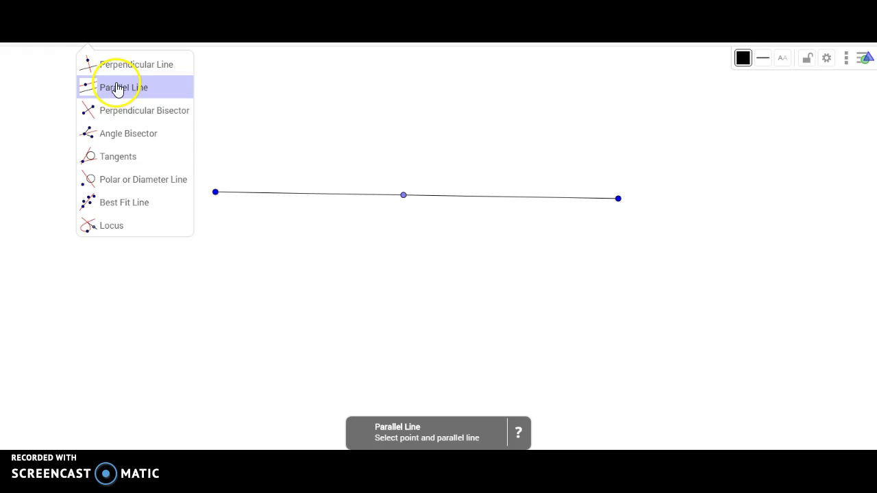
left_click(121, 111)
left_click(136, 96)
left_click(130, 112)
left_click(130, 134)
left_click(126, 159)
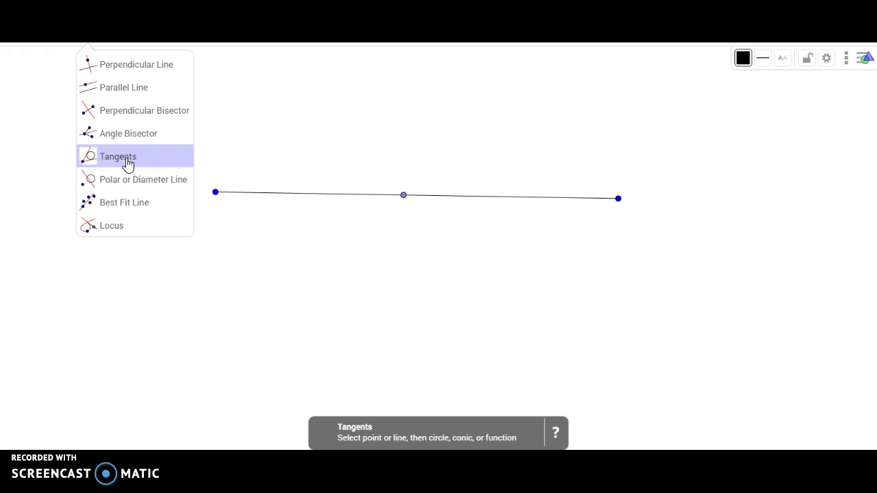
left_click(122, 111)
left_click(137, 65)
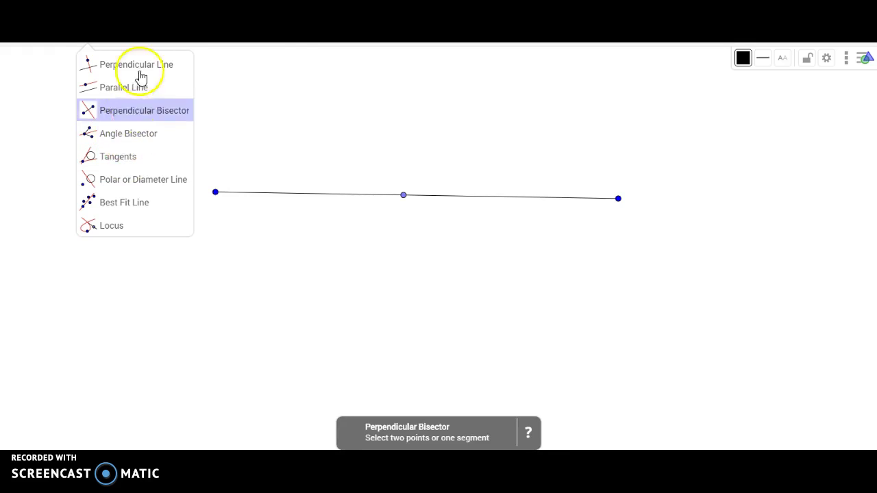
Step: Review the available polygon, circle and conic tools
left_click(214, 27)
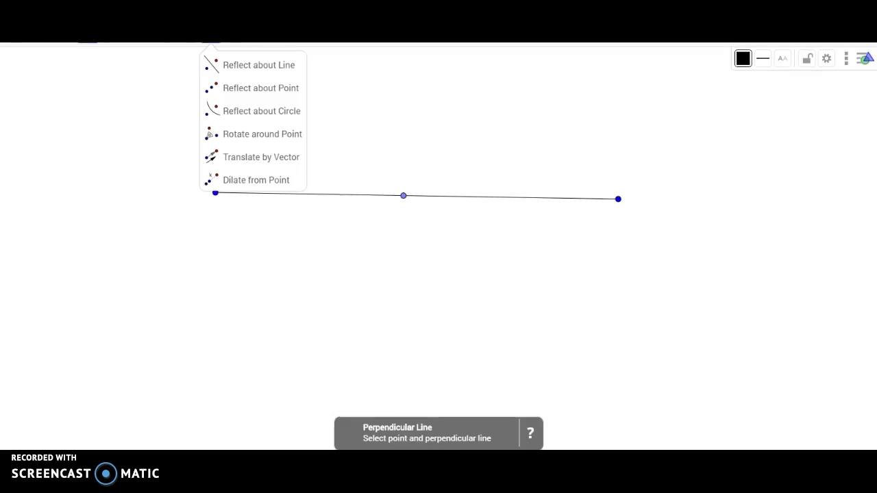
left_click(137, 55)
left_click(113, 54)
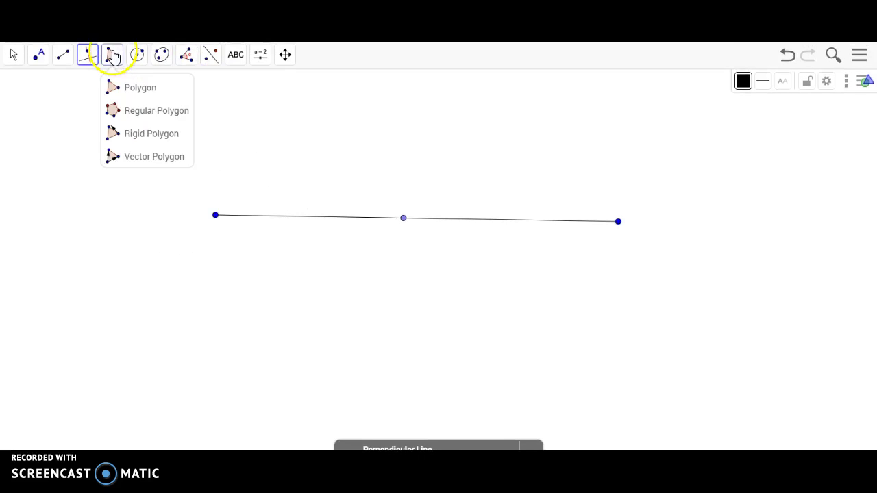
left_click(115, 95)
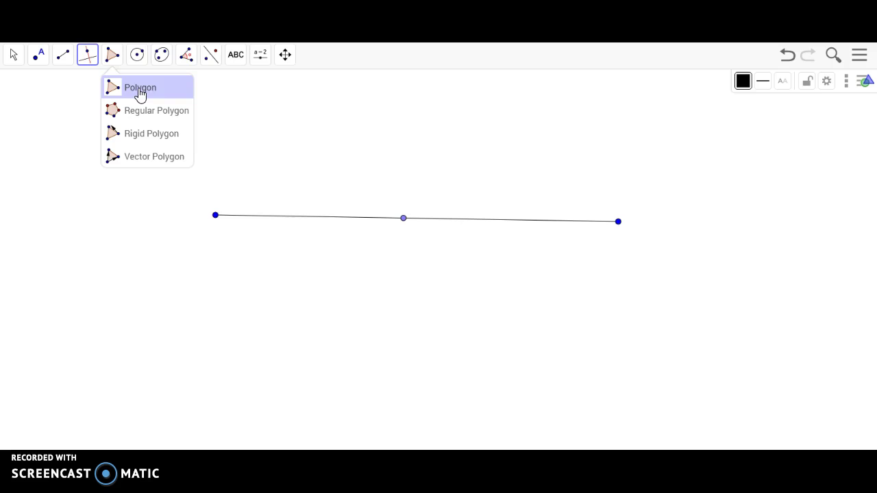
left_click(160, 56)
left_click(139, 56)
left_click(157, 88)
left_click(176, 140)
mouse_move(163, 63)
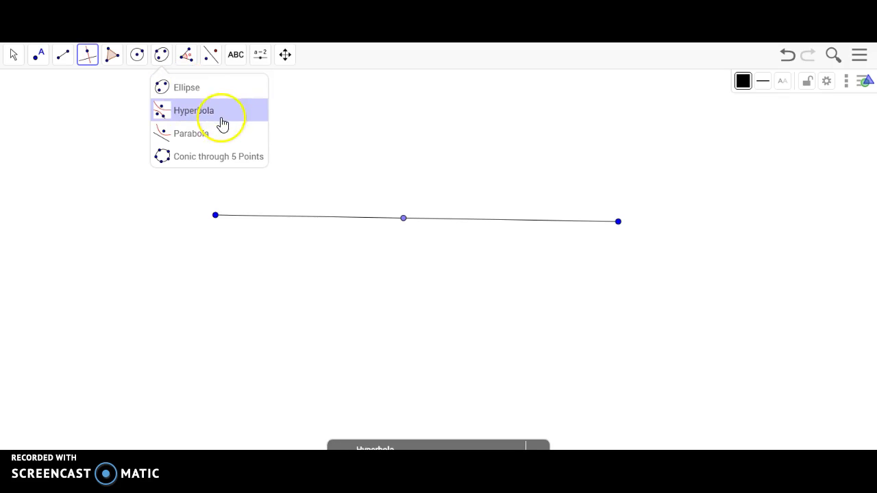
Step: Review the angle and measurement tools, including Area and Slope, and the reflection, rotation, translation and dilation tools
left_click(187, 54)
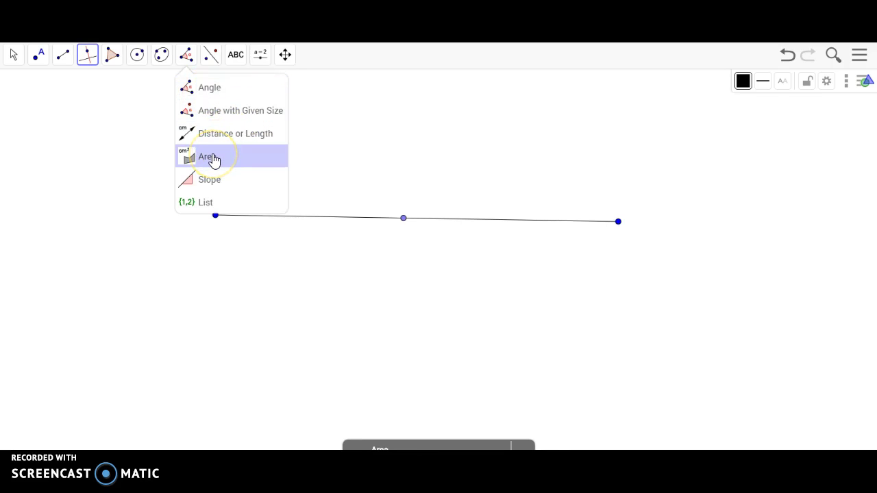
left_click(210, 181)
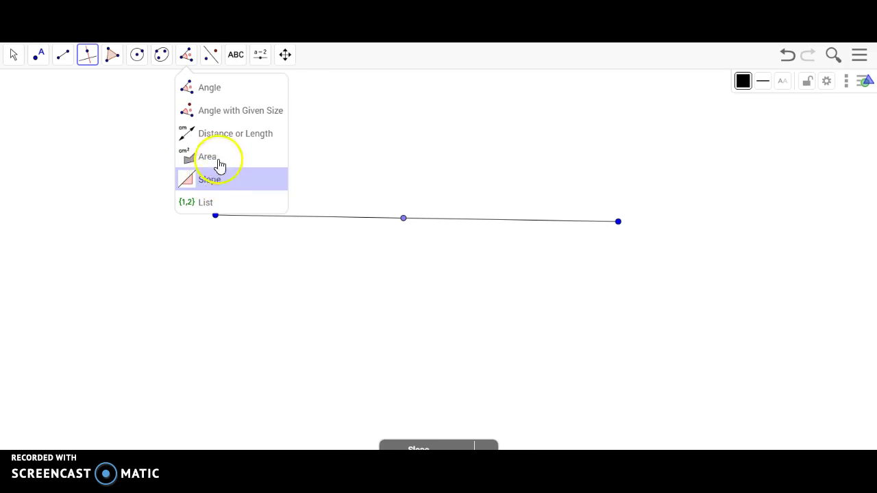
left_click(214, 56)
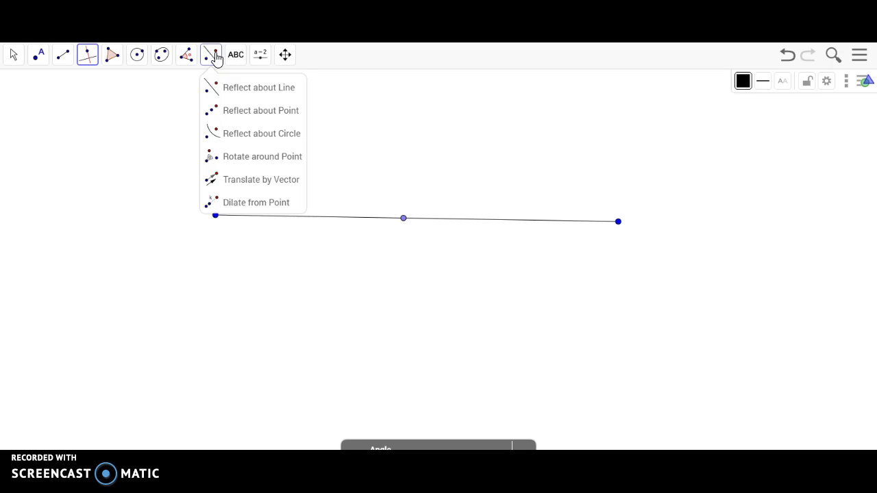
Step: Place a free point below the middle of the segment
left_click(234, 91)
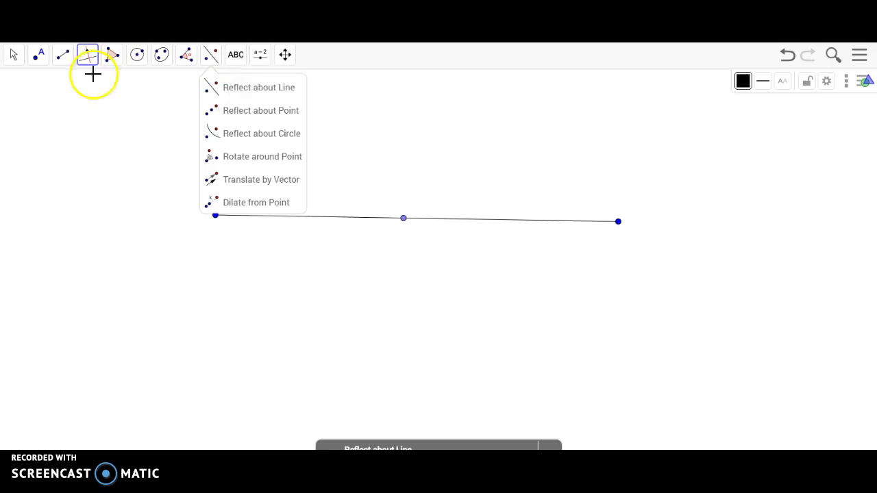
left_click(37, 54)
left_click(402, 291)
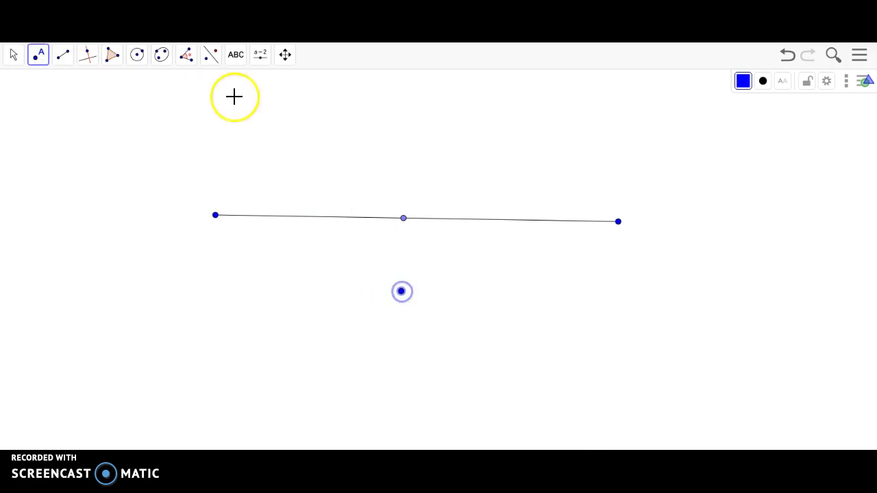
Step: Reflect the free point below the segment about the segment with Reflect about Line
left_click(210, 54)
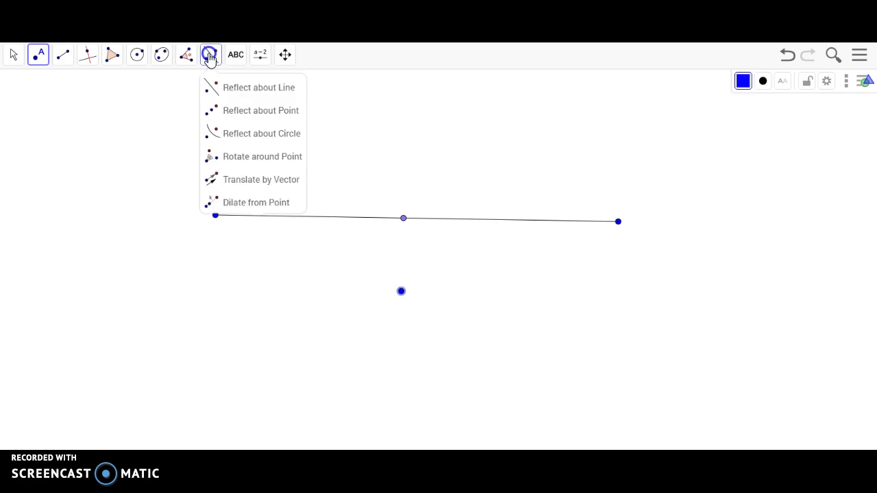
left_click(231, 86)
left_click(402, 291)
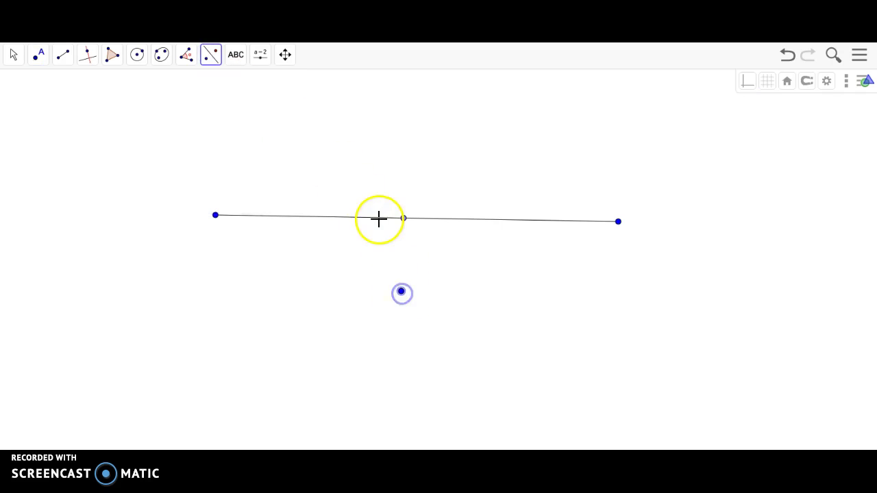
left_click(380, 217)
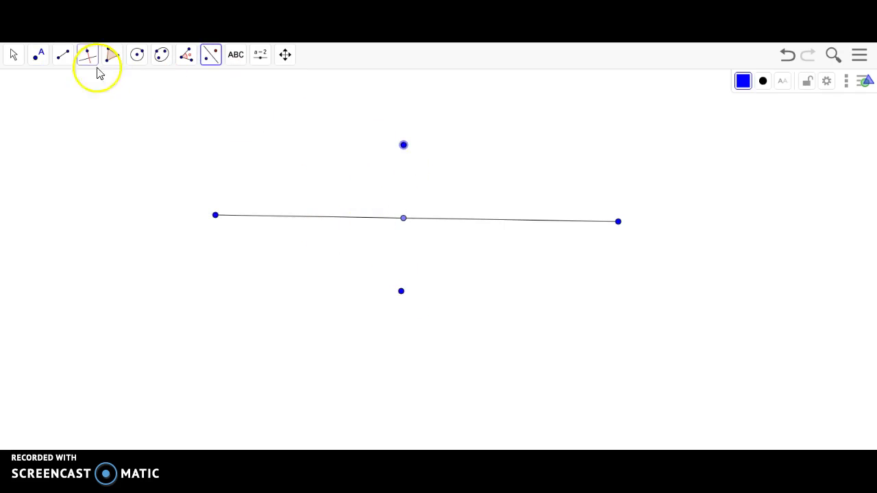
Step: Move the original point up close to the segment and back down below it to test how its reflection follows
left_click(14, 55)
left_click_drag(402, 292, 361, 228)
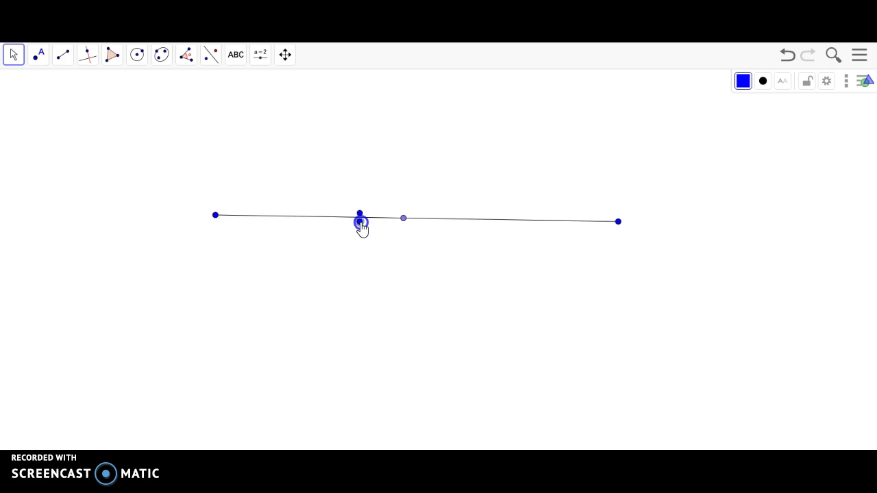
left_click(394, 235)
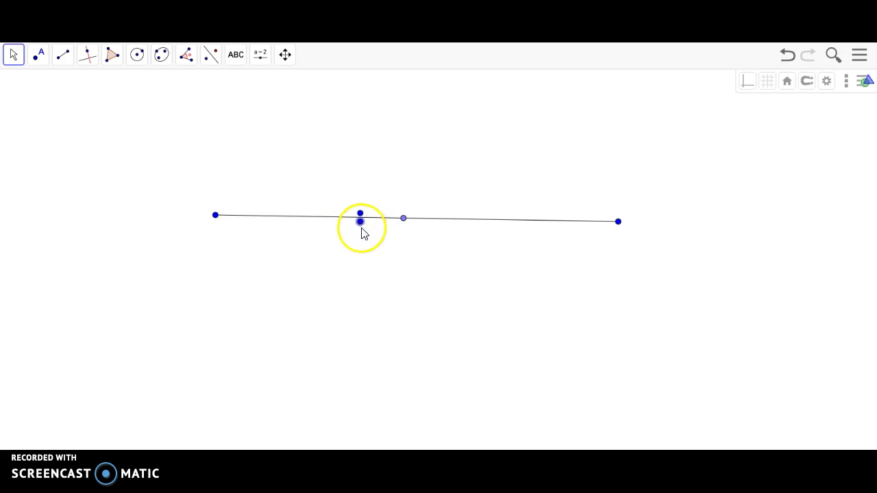
left_click_drag(362, 231, 416, 270)
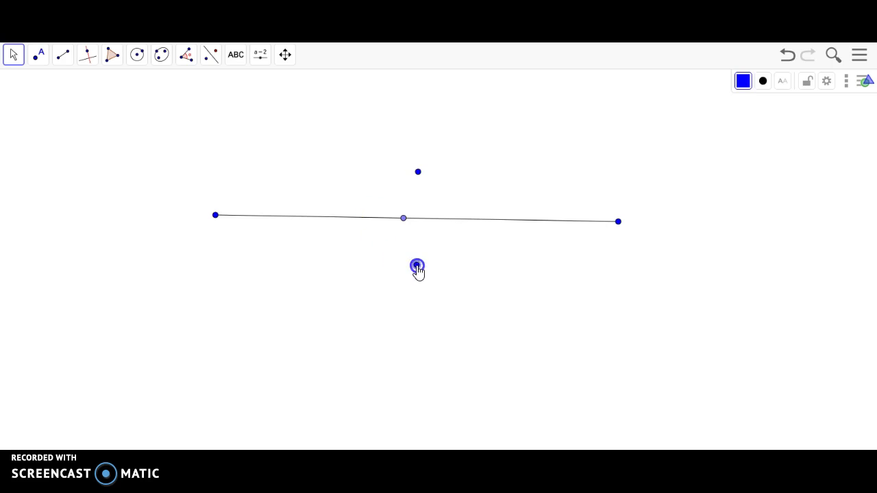
Step: Review the transformation and text tools, including Image, Pen and Freehand Shape, and open the Text dialog without adding text
left_click(207, 58)
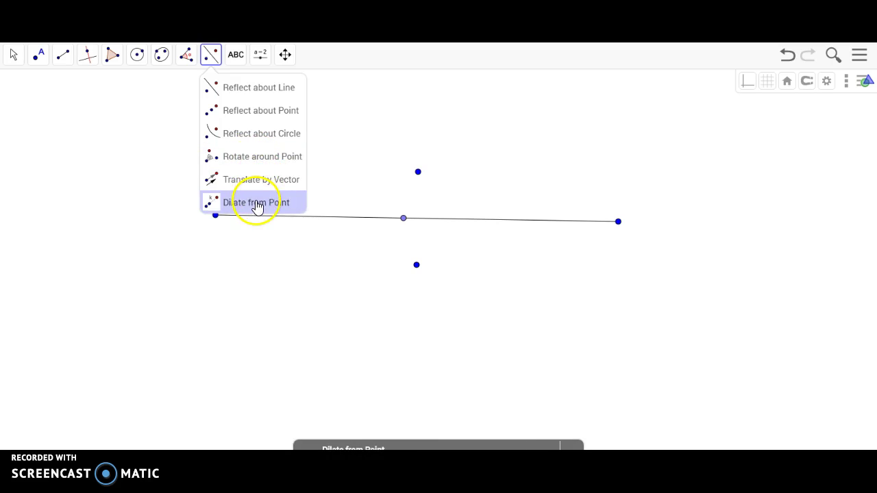
left_click(234, 57)
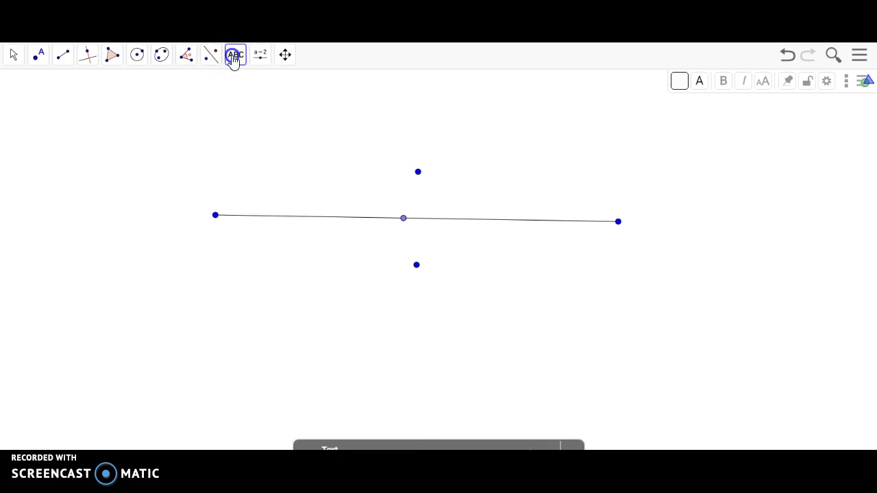
left_click(234, 58)
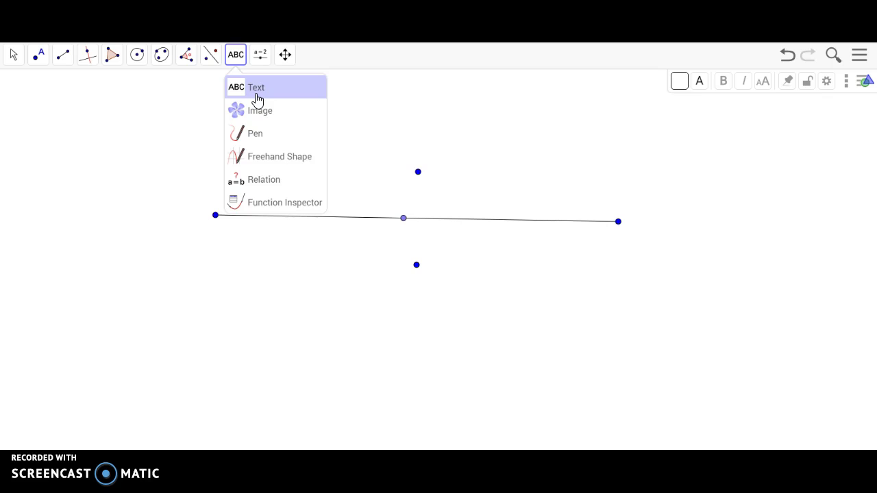
left_click(89, 130)
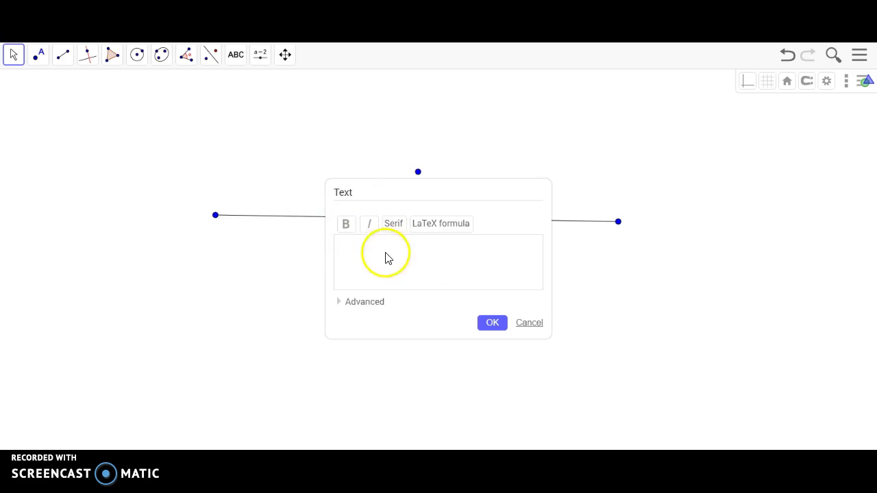
left_click(529, 323)
Step: Review the slider and input tools, the zoom, visibility and label tools, and the point, polygon and transformation tools again
left_click(260, 55)
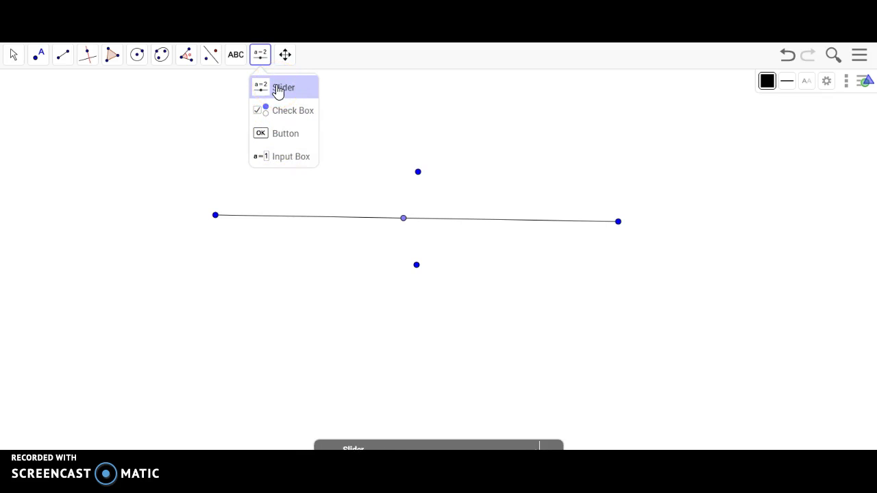
left_click(283, 63)
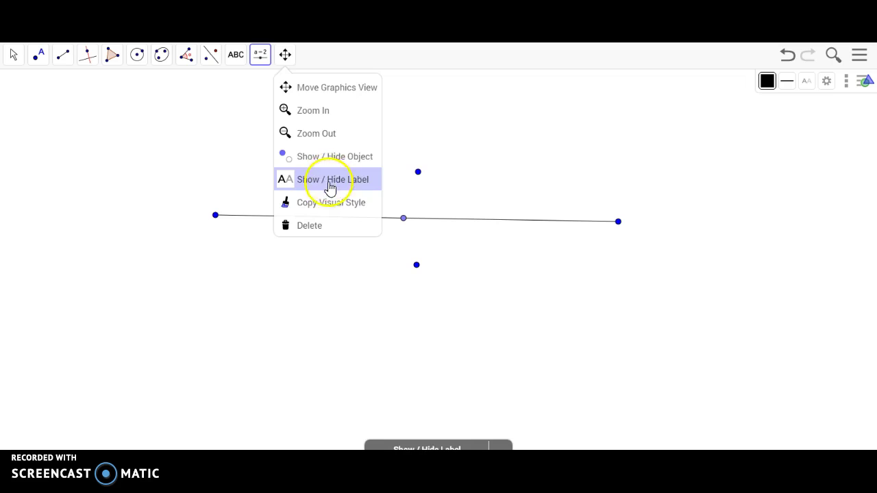
mouse_move(121, 63)
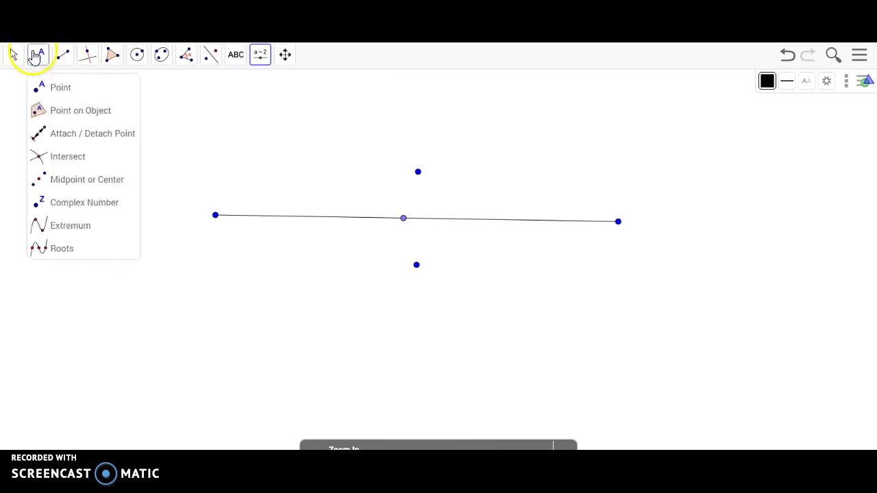
left_click(112, 61)
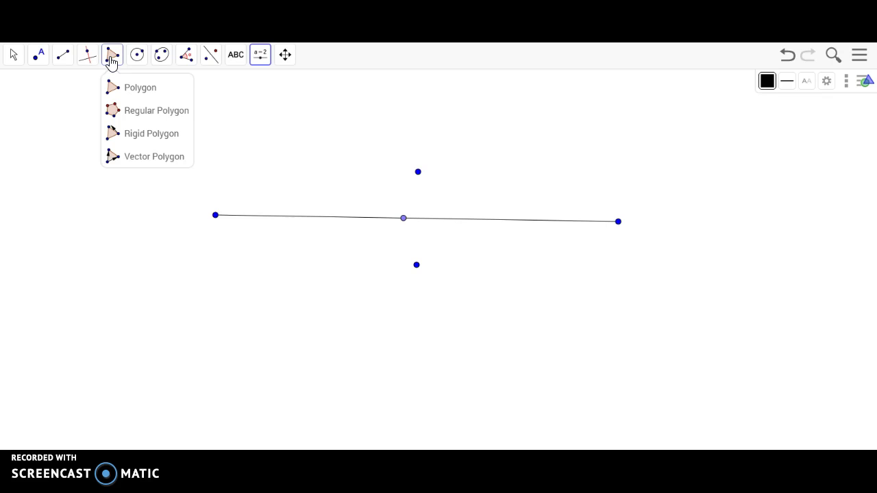
left_click(210, 54)
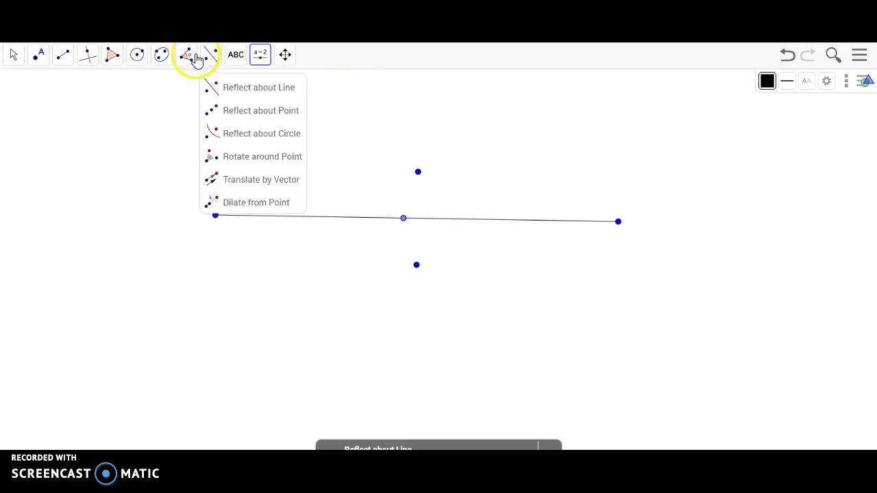
left_click(14, 57)
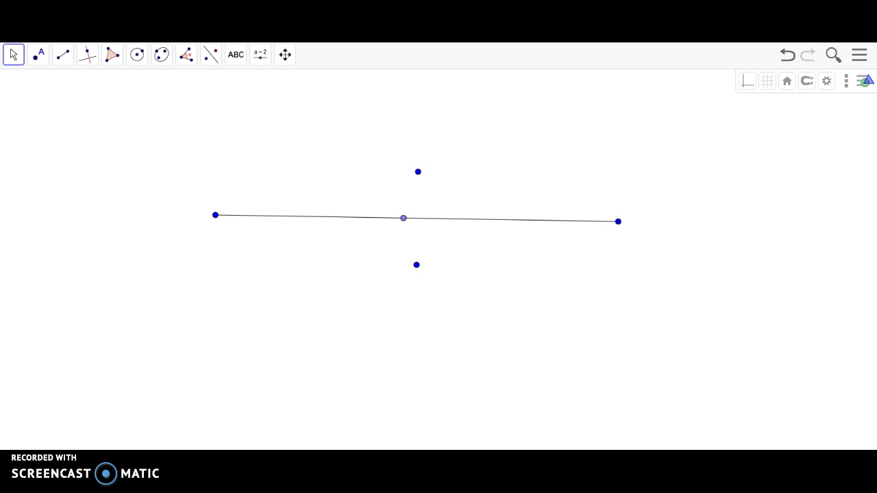
Step: Leave the geometry construction without saving and open the Algebra app from the GeoGebra Math Apps page
left_click(483, 92)
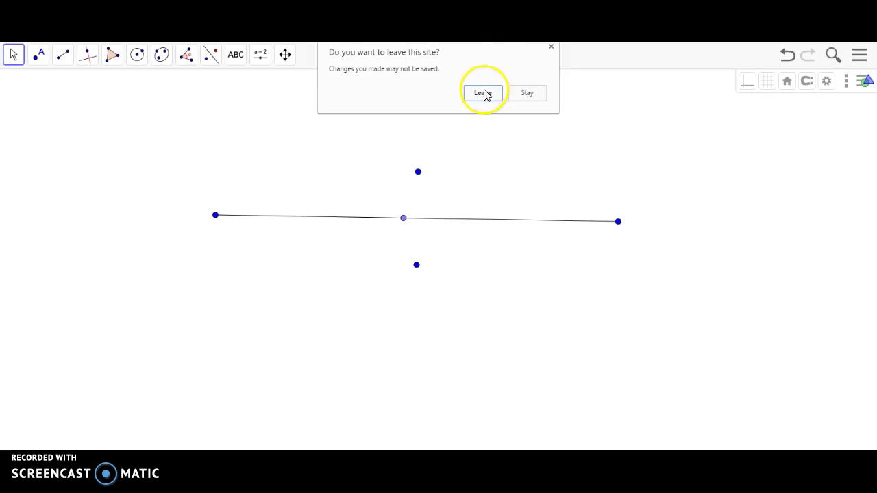
left_click(454, 136)
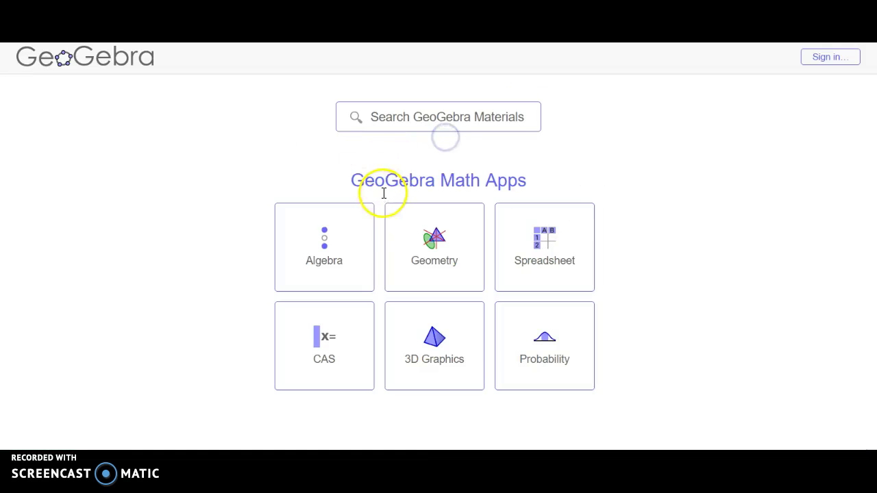
left_click(325, 249)
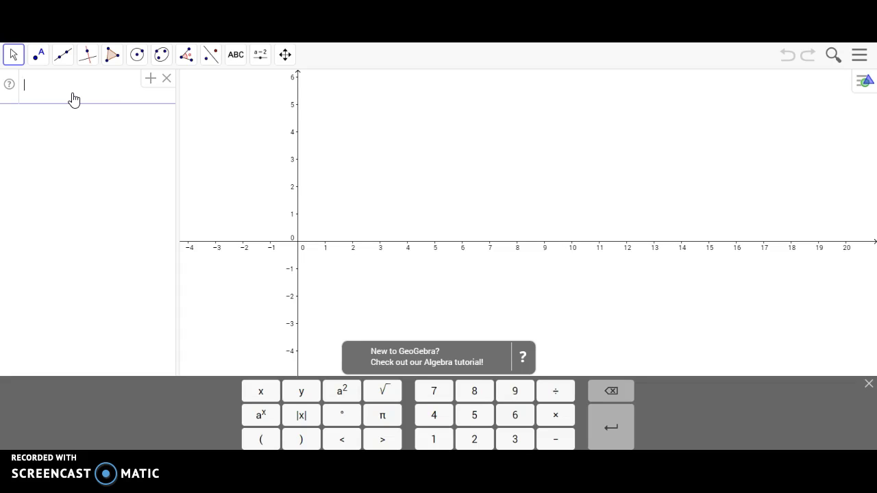
Step: Graph the parabola y = x^2 in the algebra input
type("y")
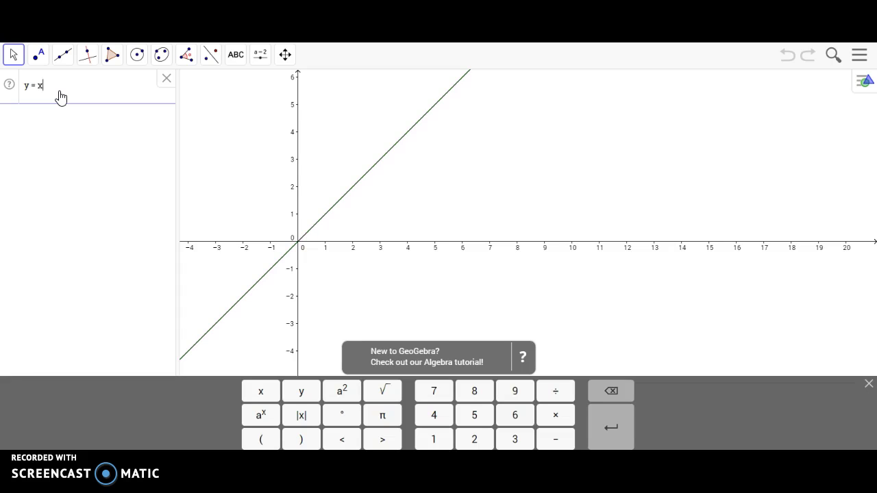
type("=x^2")
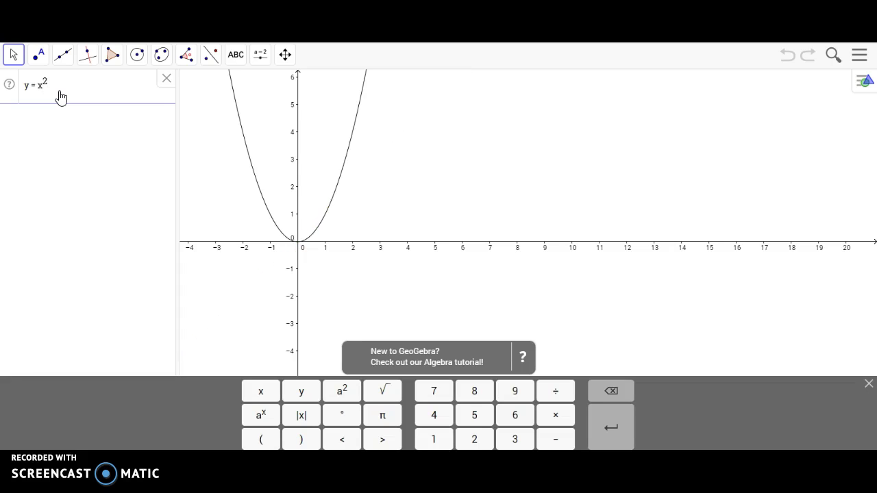
key("Return")
Step: Graph the downward-opening parabola y = -x^2 as a second equation
type("y")
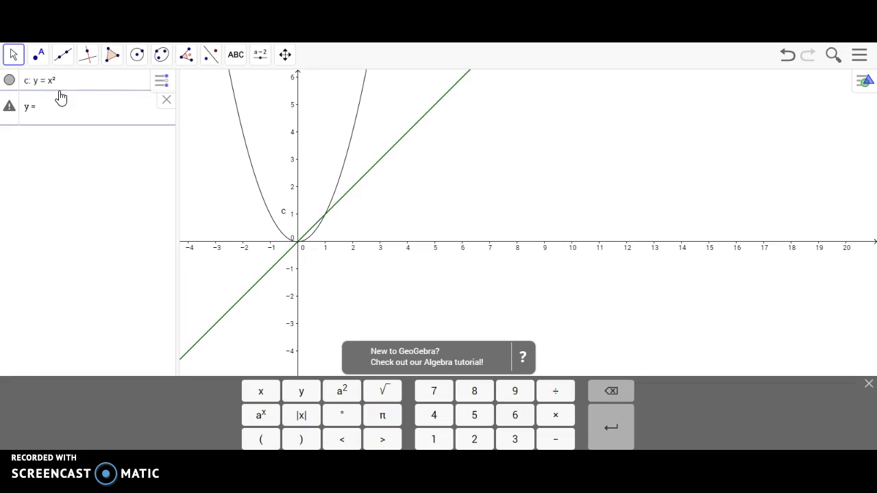
type("=-x")
type("^3")
type("2")
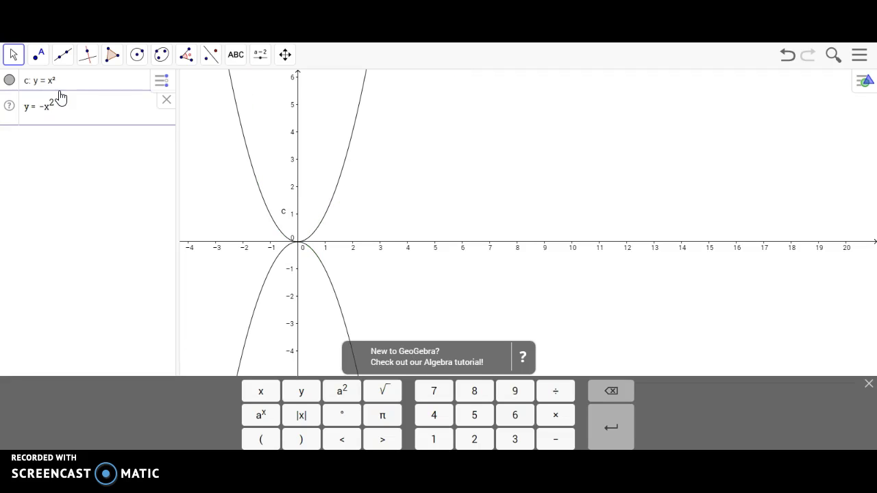
key("Return")
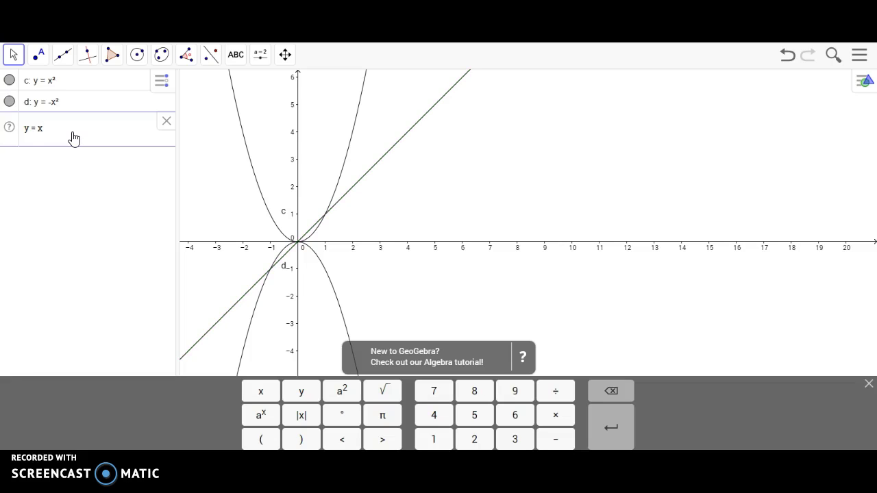
Step: Graph y = x^2 + 1 as a third equation and compare its vertex with the first parabola
type("y = x^2 + 1")
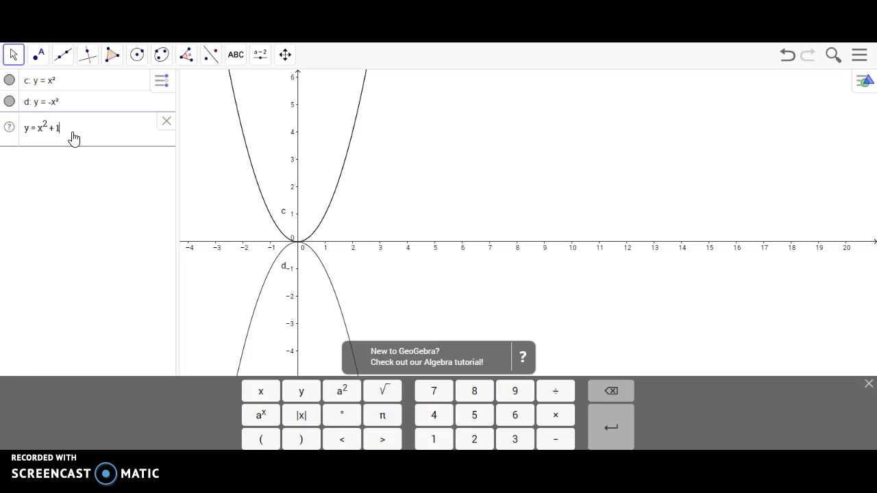
key("Return")
left_click(298, 215)
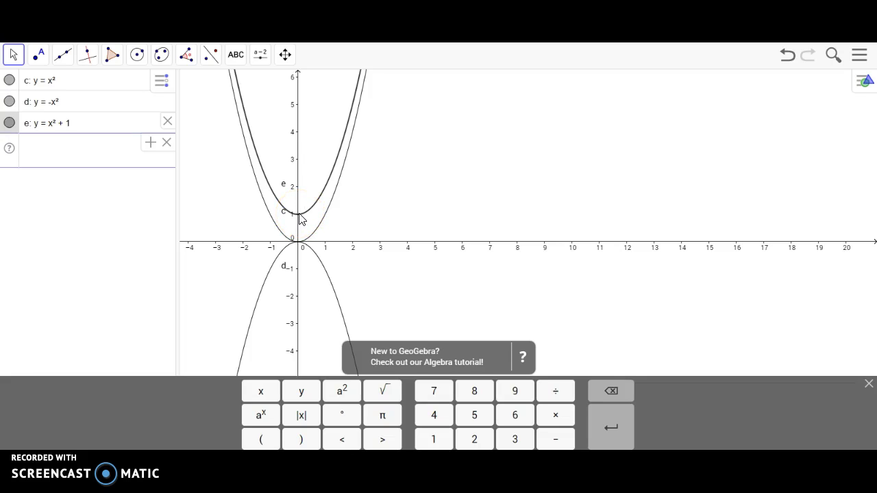
left_click(294, 206)
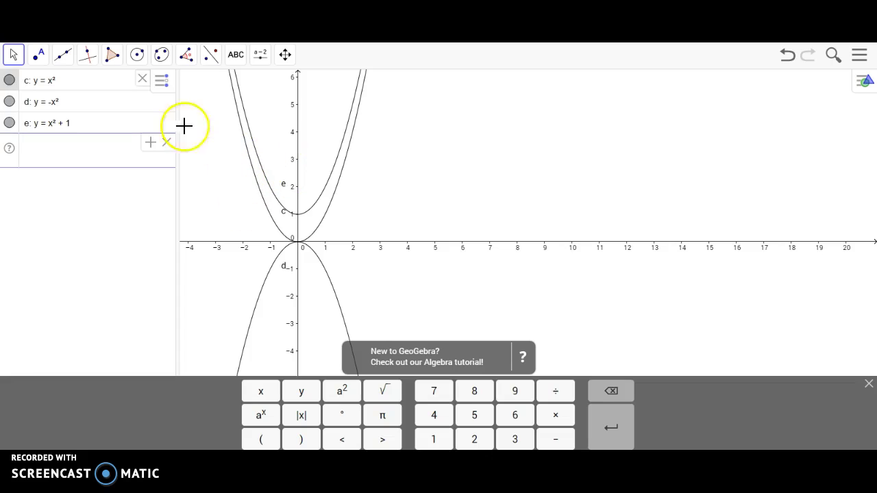
Step: Review the circle, conic, angle and measurement, polygon and line tools available in the Algebra app
left_click(137, 57)
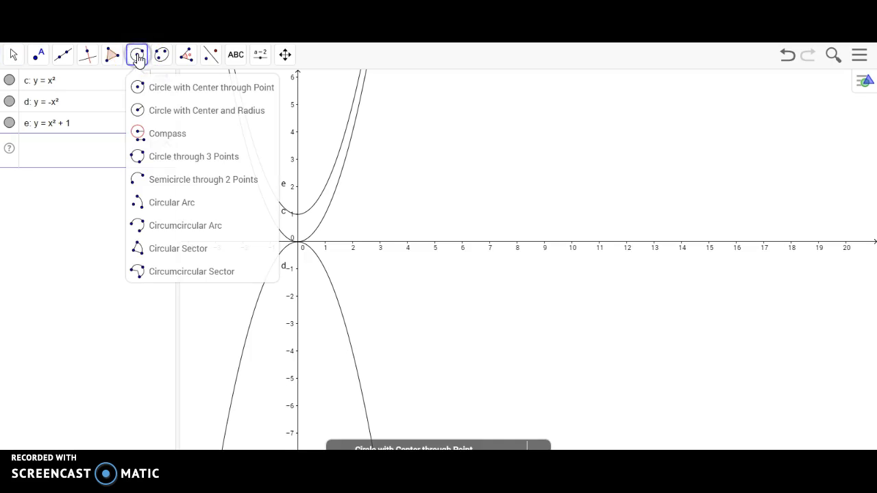
mouse_move(166, 58)
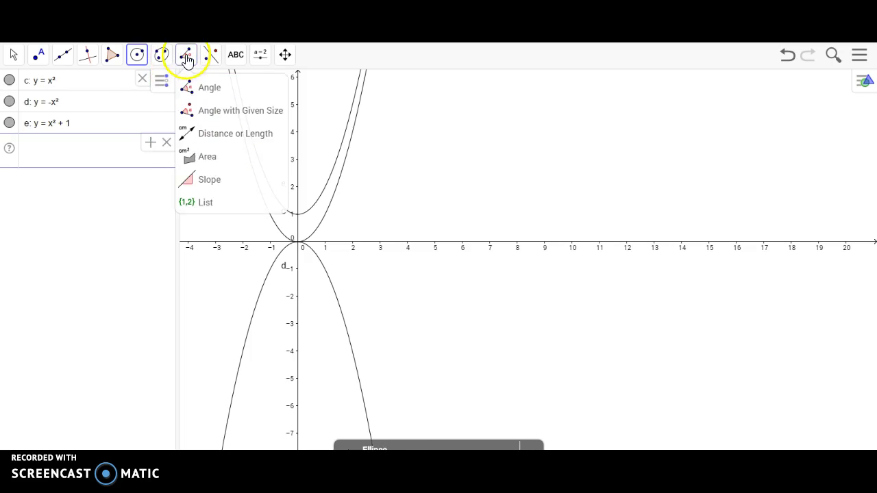
mouse_move(112, 58)
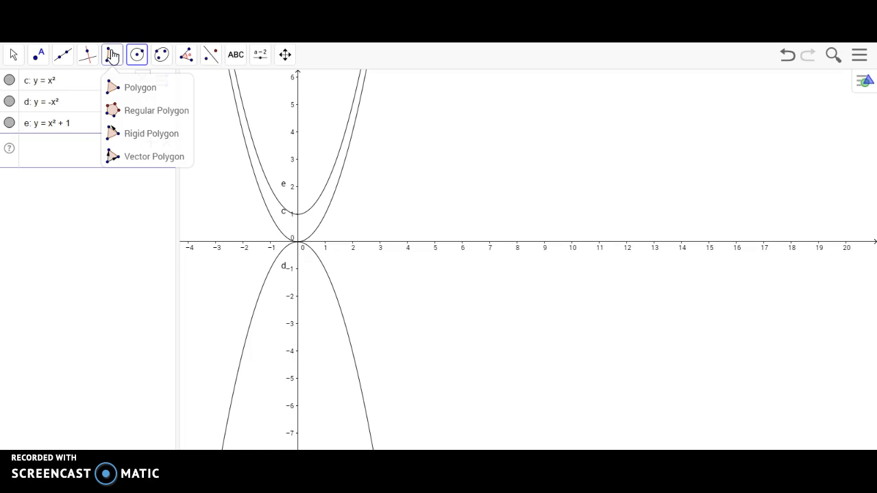
mouse_move(66, 56)
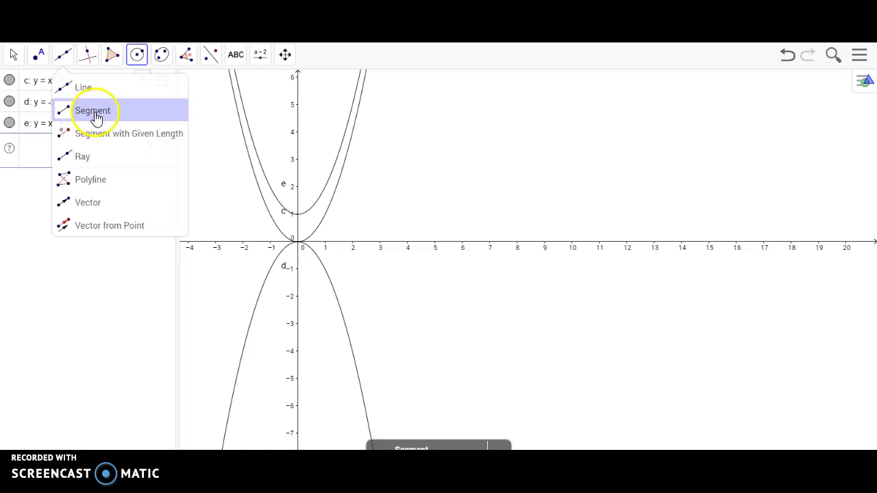
Step: Define point A = (1,2) in the algebra input
left_click(40, 155)
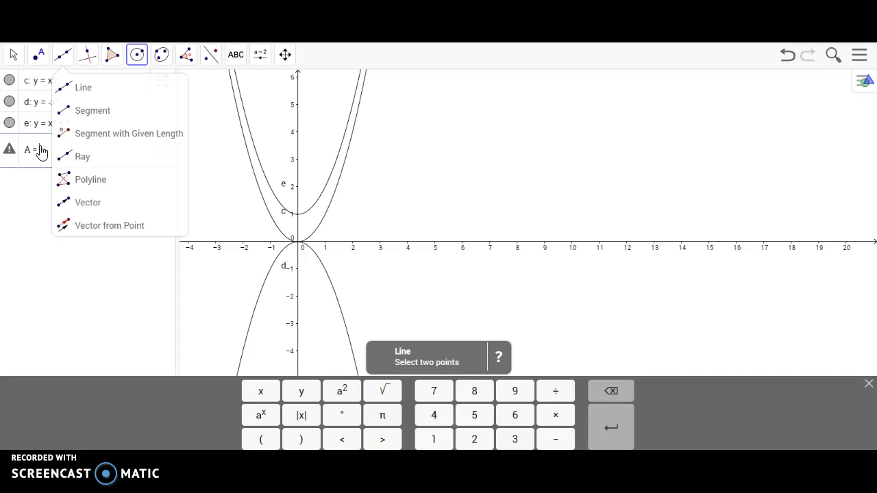
type("A = (1,2")
key("Return")
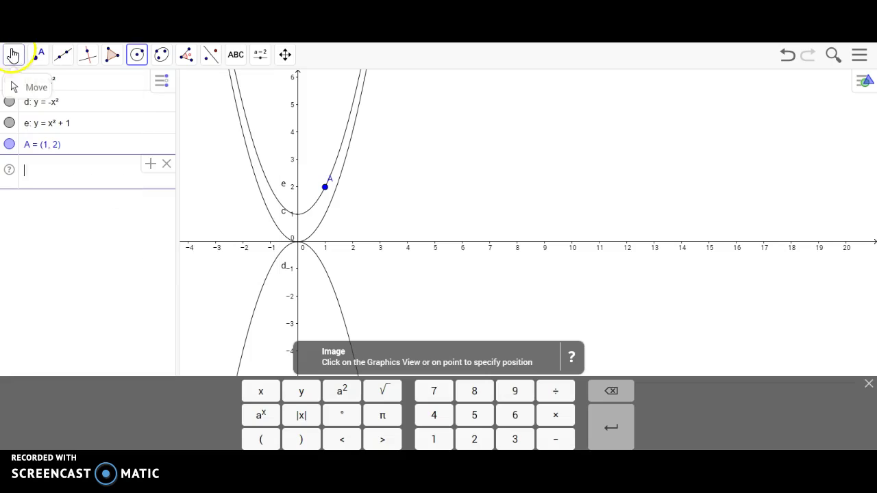
Step: Leave the Algebra app without saving and start the 3D Graphics app
left_click(13, 55)
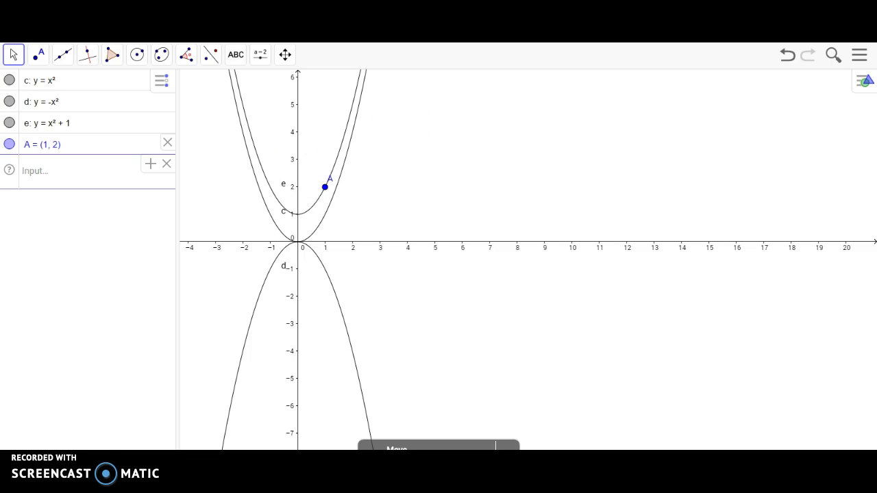
key("ctrl+w")
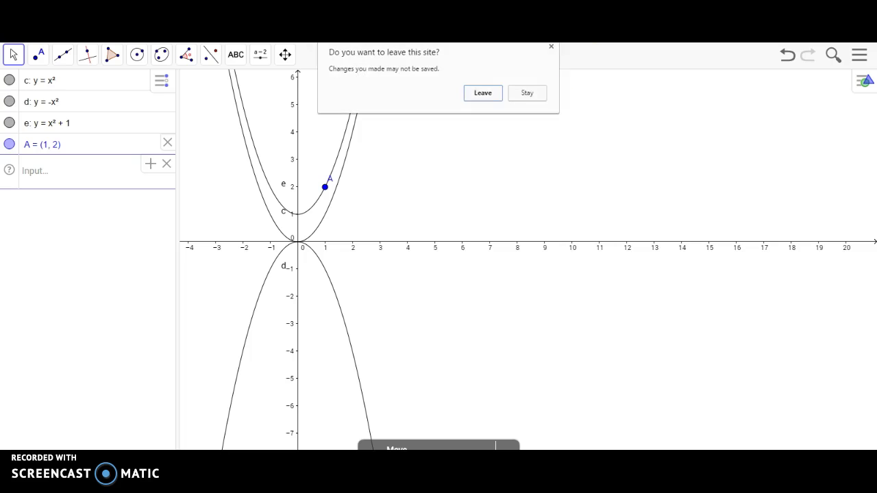
left_click(491, 93)
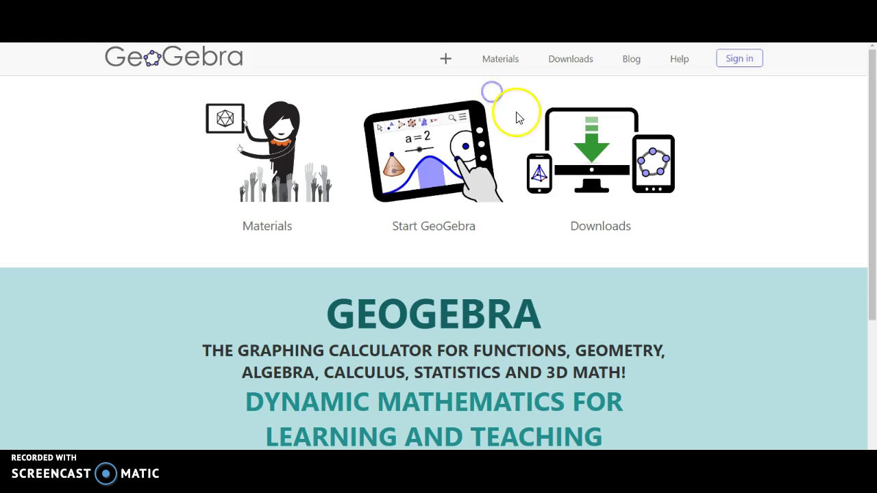
left_click(445, 60)
left_click(387, 86)
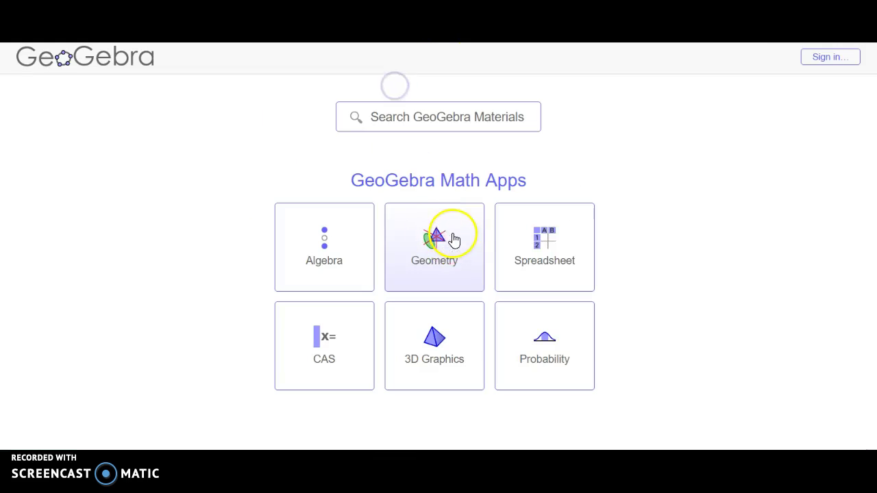
left_click(440, 342)
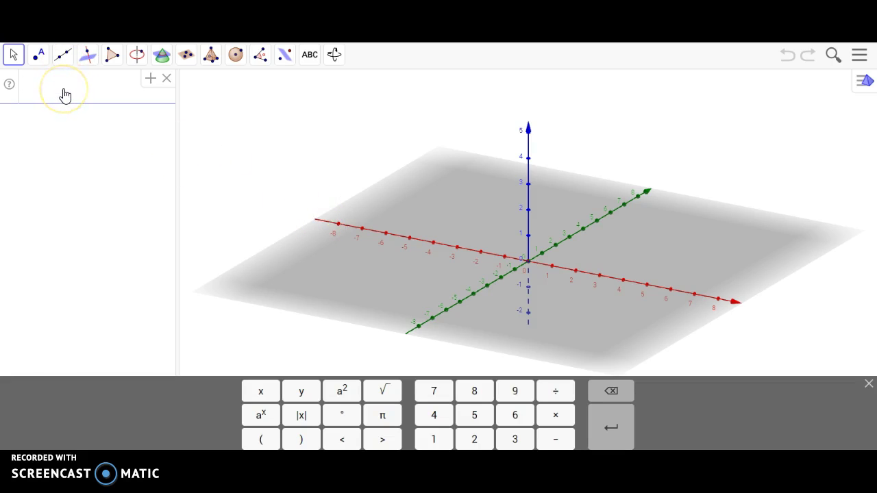
Step: Create a cone with base centre at (-3, 0, 0), apex at (0, 3, 0) and radius 10
left_click(194, 60)
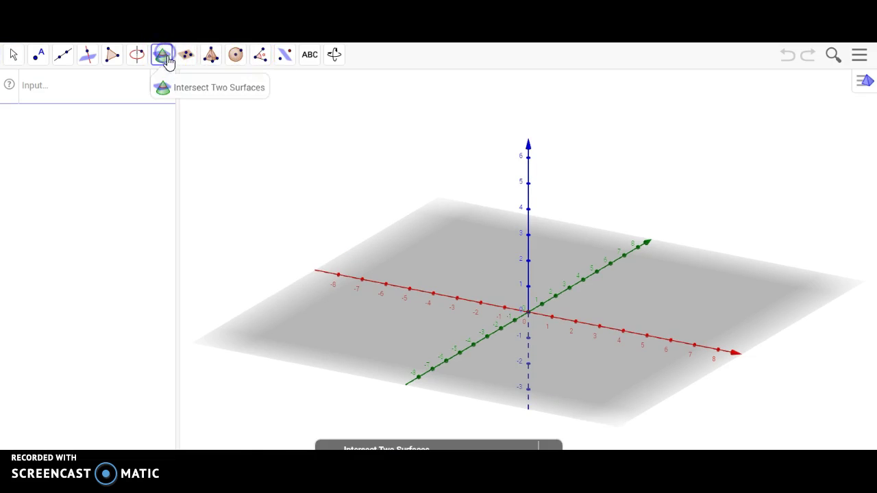
left_click(211, 55)
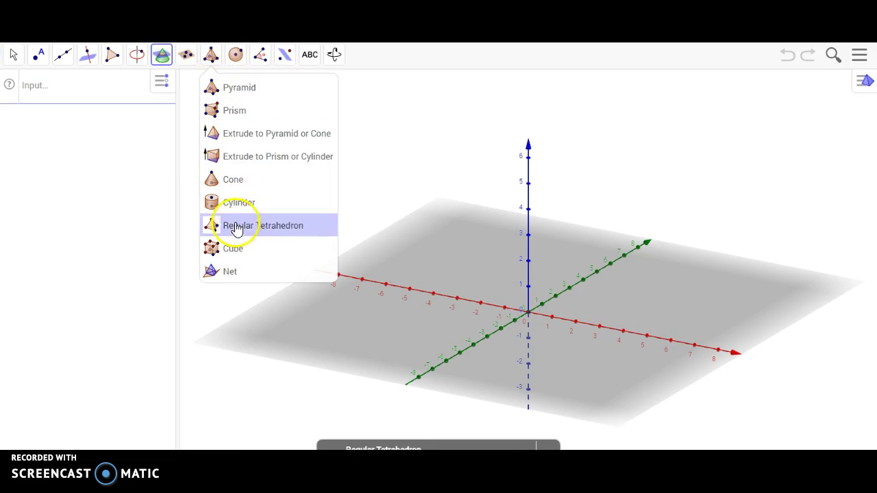
left_click(228, 178)
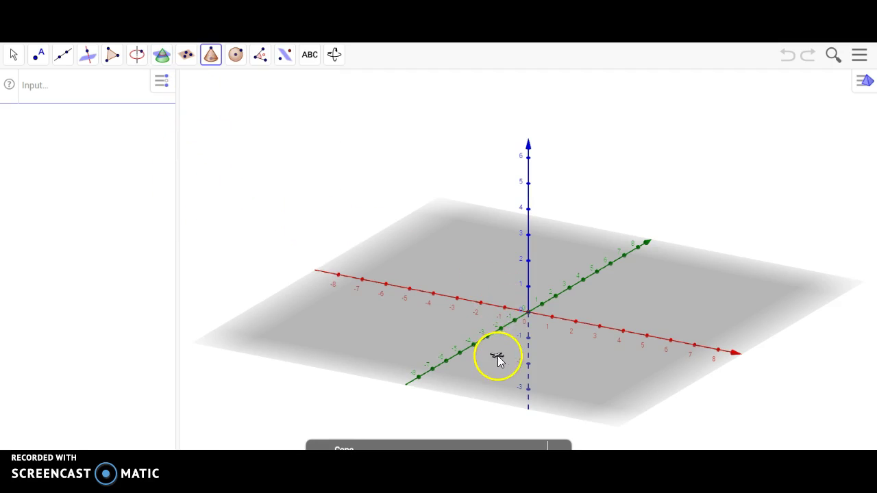
left_click(456, 301)
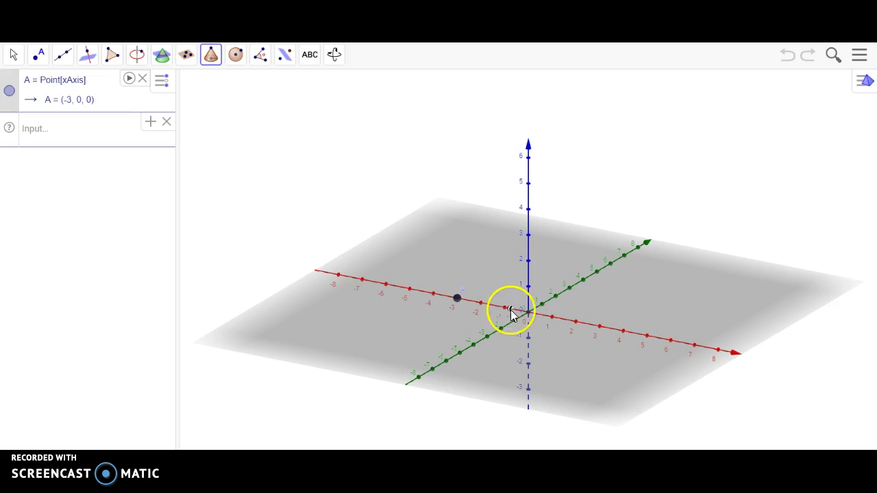
left_click(571, 292)
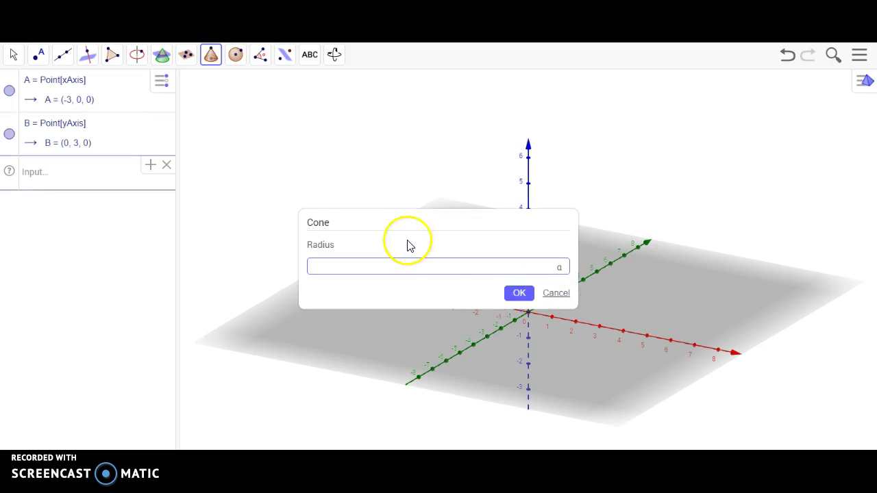
key("Return")
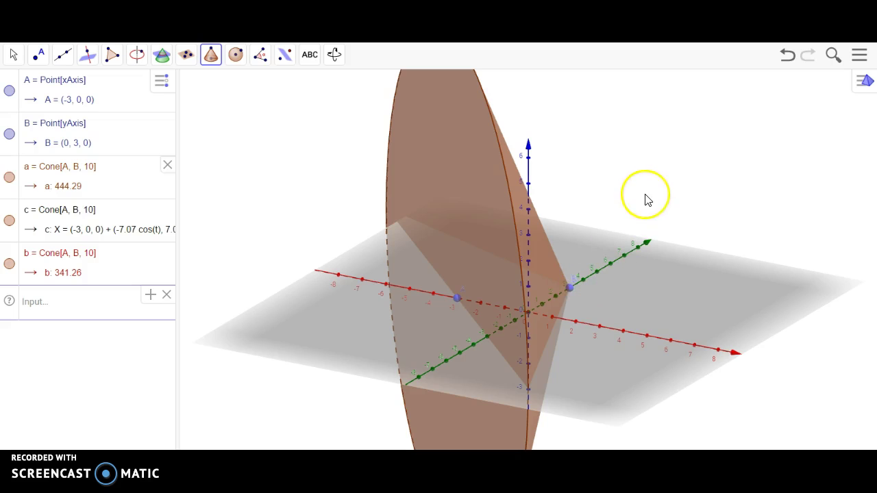
Step: Rotate the 3D graphics view to examine the cone from several directions
left_click(334, 55)
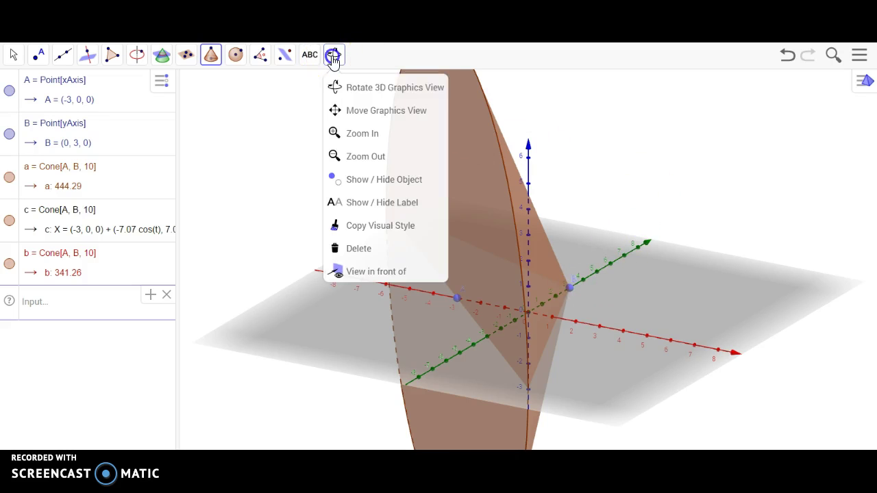
left_click(367, 88)
left_click_drag(660, 157, 599, 140)
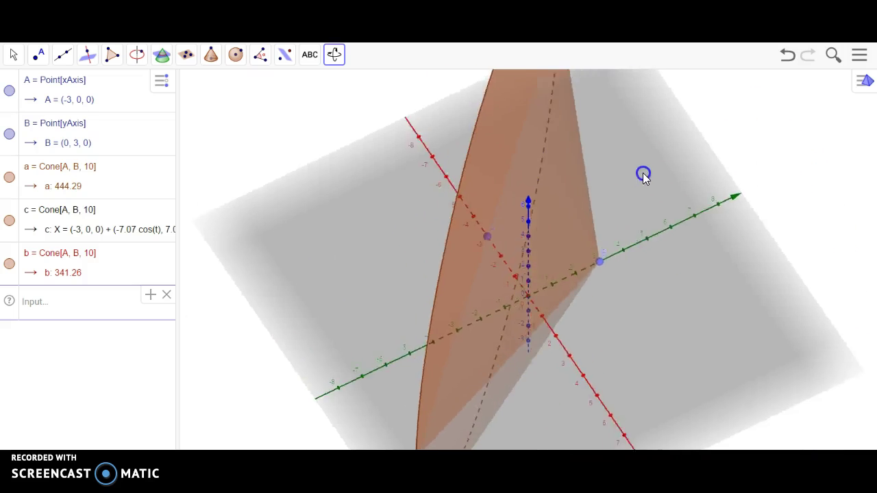
left_click_drag(663, 150, 748, 149)
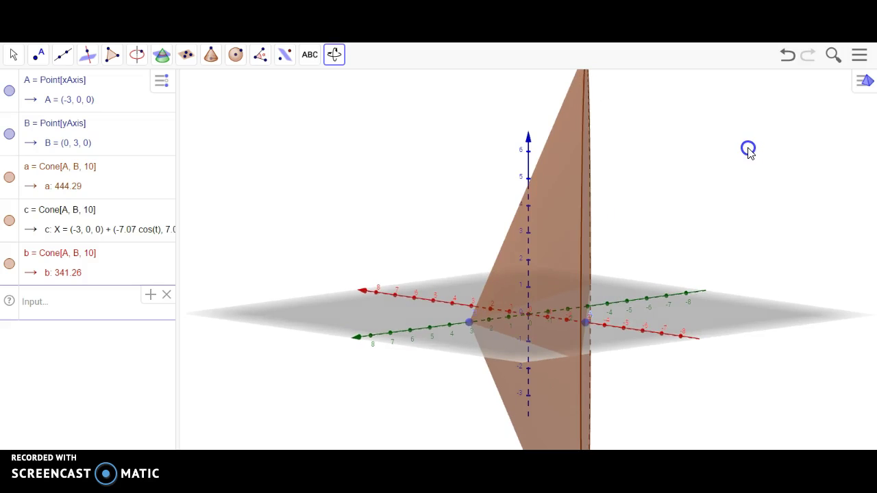
Step: Graph y = x^2 as a surface in the 3D view and examine it from different angles
left_click(58, 305)
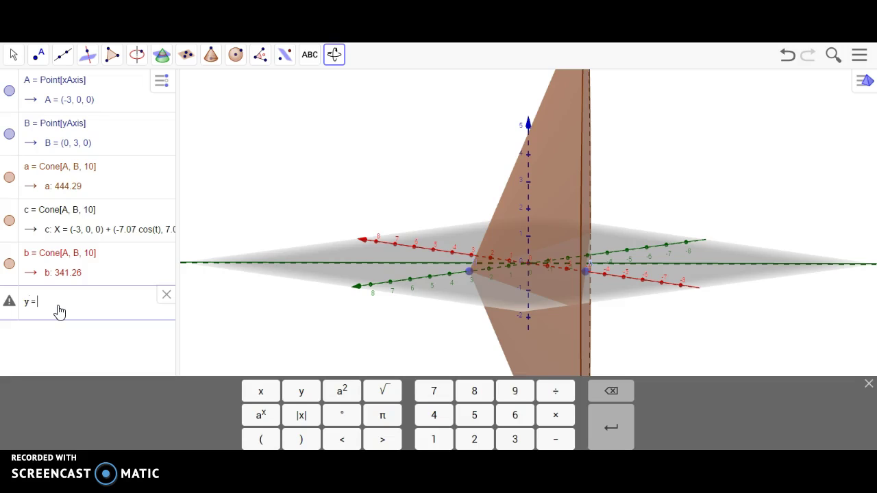
type("y = x")
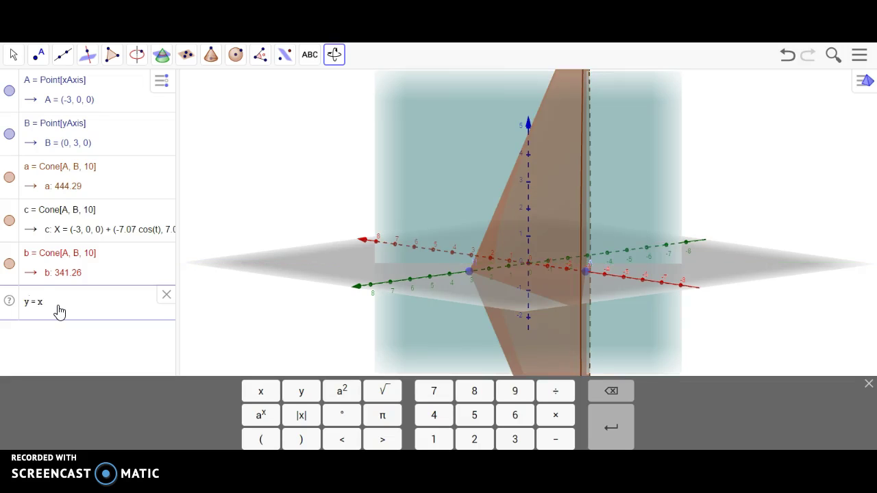
left_click(337, 389)
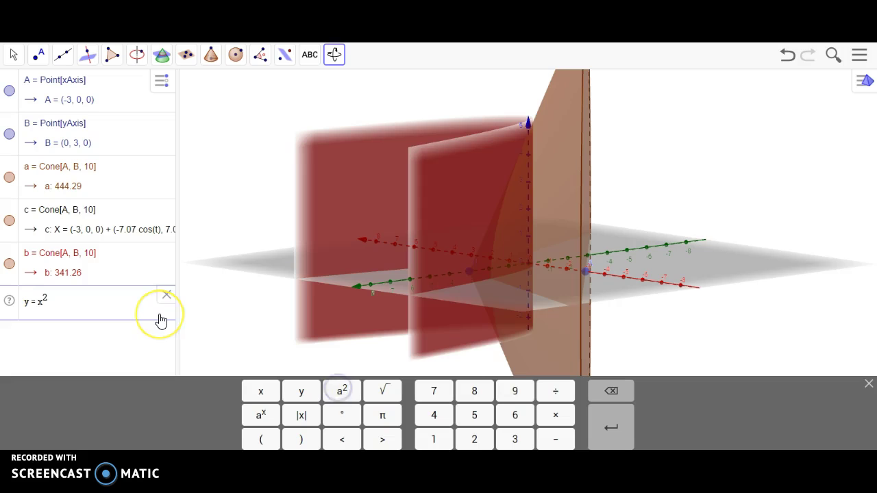
key("Return")
left_click_drag(374, 108, 464, 139)
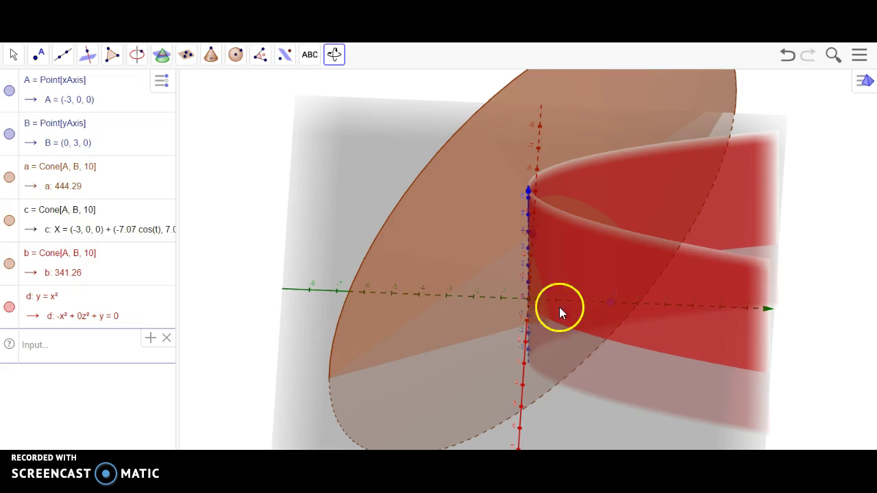
left_click_drag(797, 281, 874, 278)
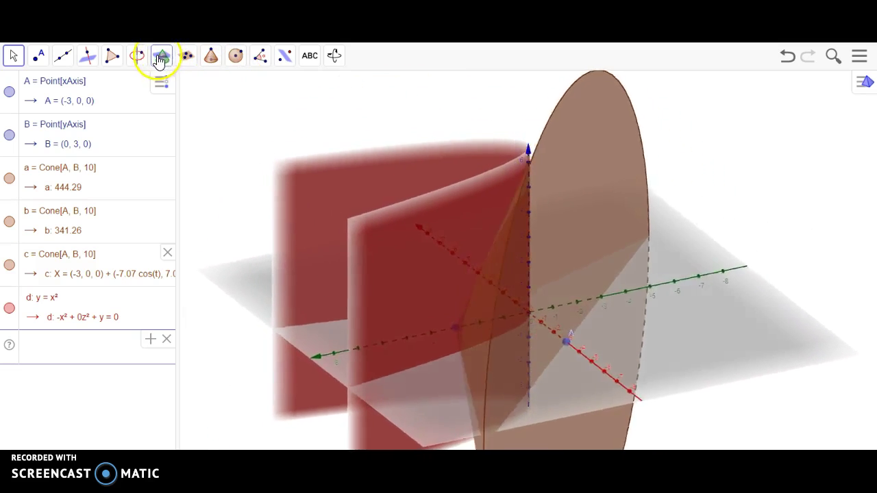
Step: Review the polygon, plane, solid, measurement and transformation tools available in the 3D Graphics app
left_click(114, 56)
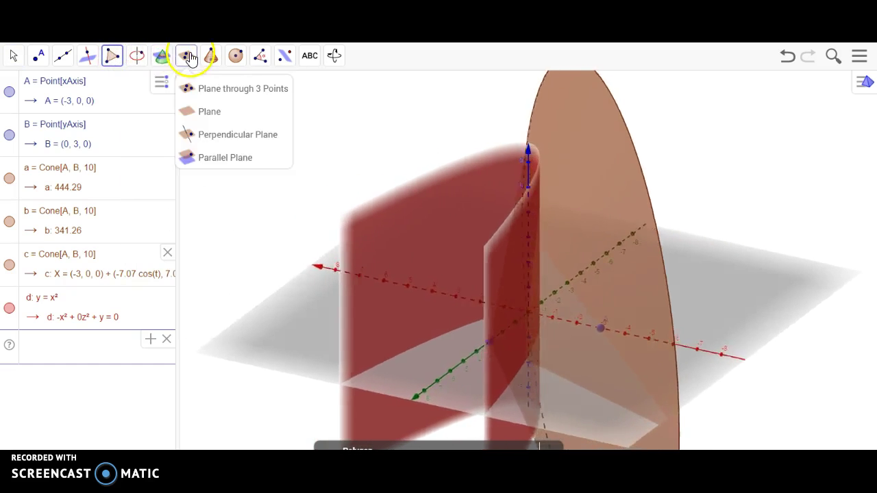
mouse_move(210, 58)
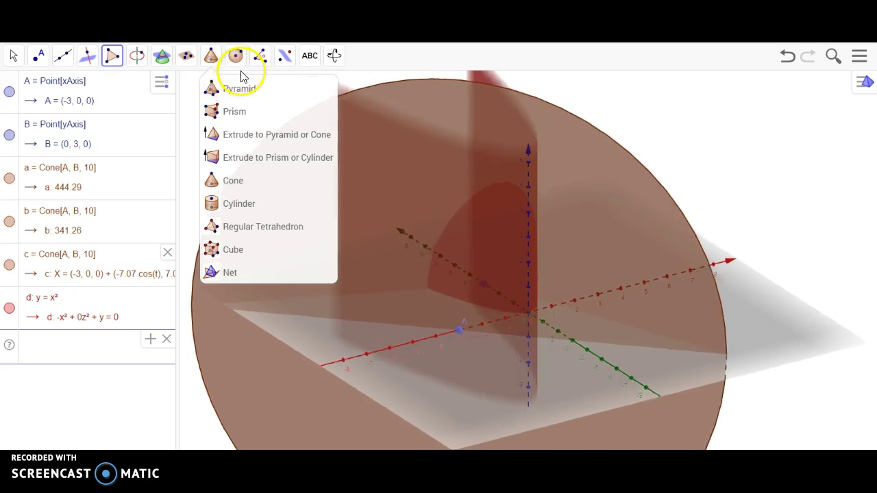
left_click(259, 58)
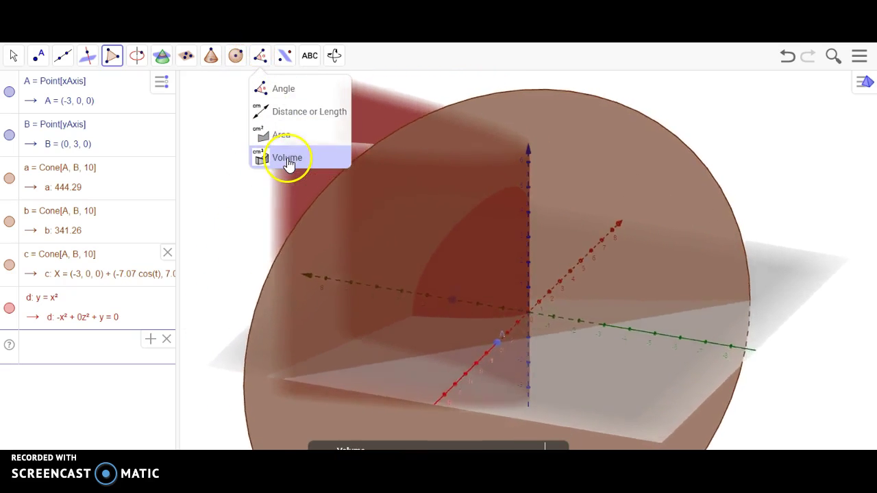
left_click(285, 54)
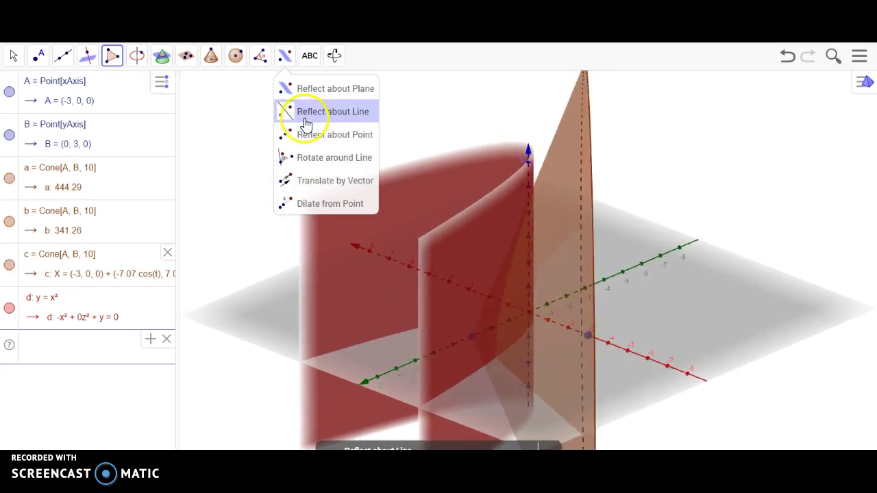
left_click(260, 57)
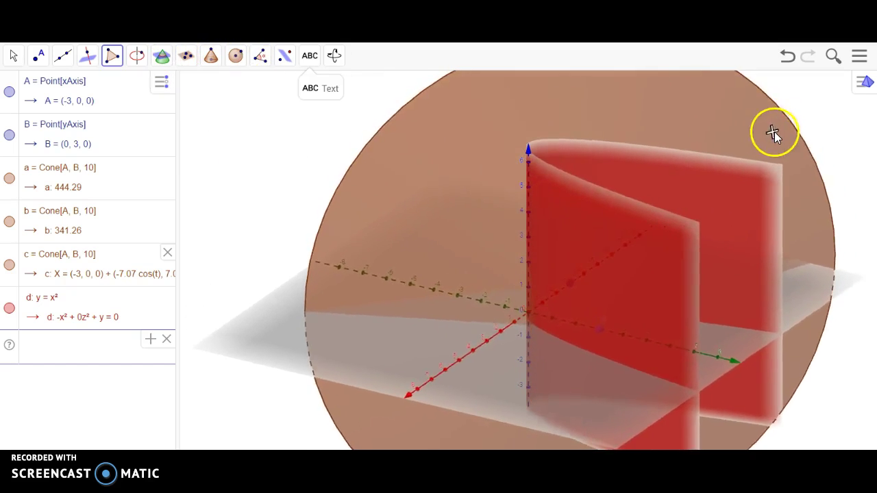
Step: Leave the 3D Graphics app without saving and start the Spreadsheet app
key("ctrl+w")
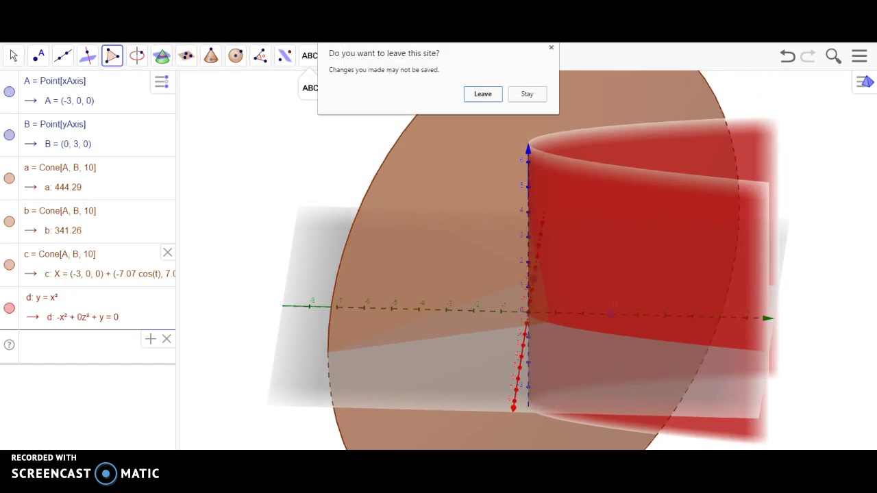
left_click(489, 100)
mouse_move(455, 79)
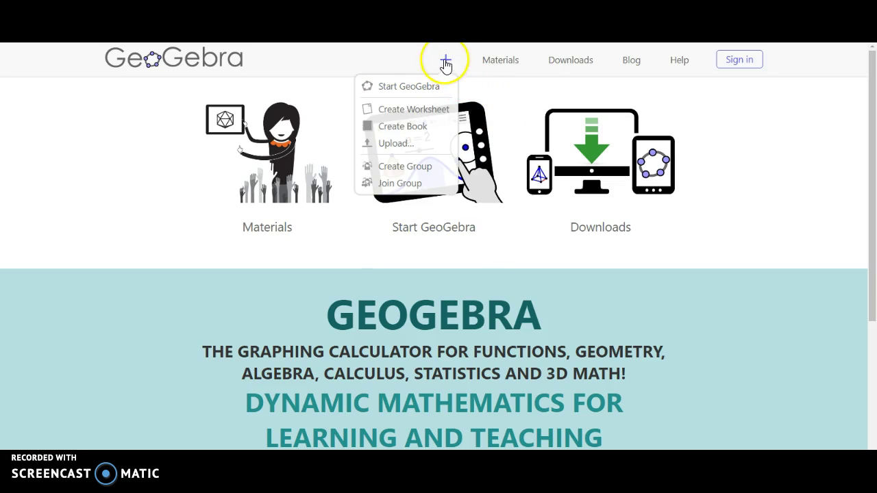
left_click(411, 87)
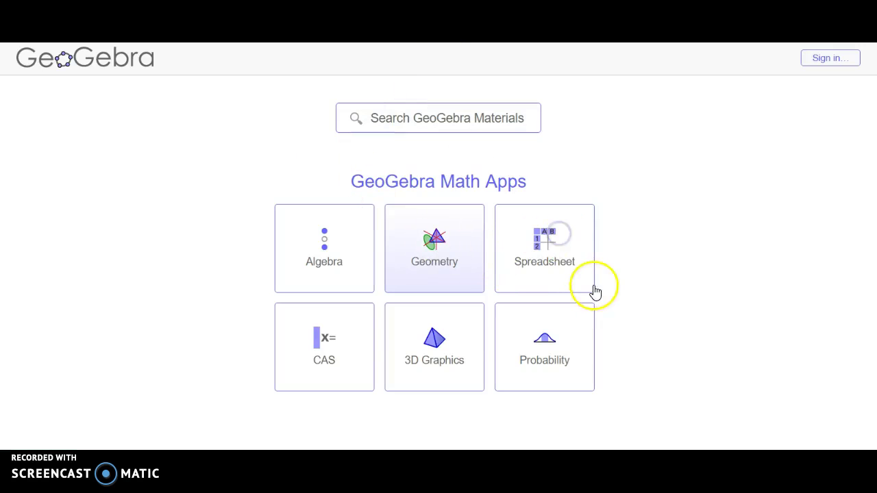
left_click(540, 250)
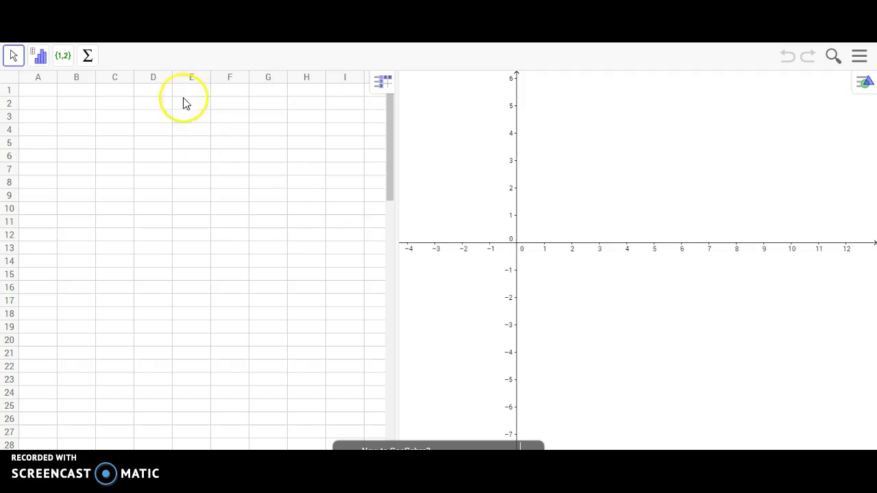
Step: Review the spreadsheet's variable analysis tools and its Sum, Mean, Count, Maximum and Minimum functions
left_click(40, 60)
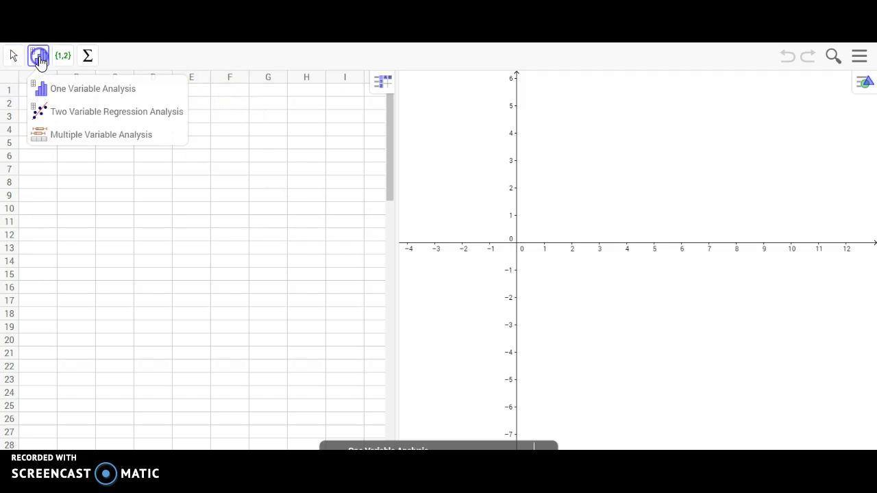
left_click(66, 95)
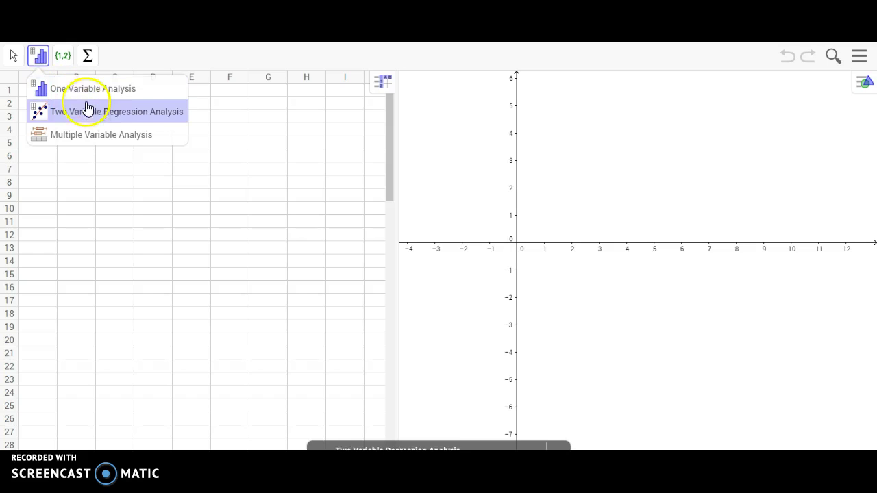
left_click(87, 59)
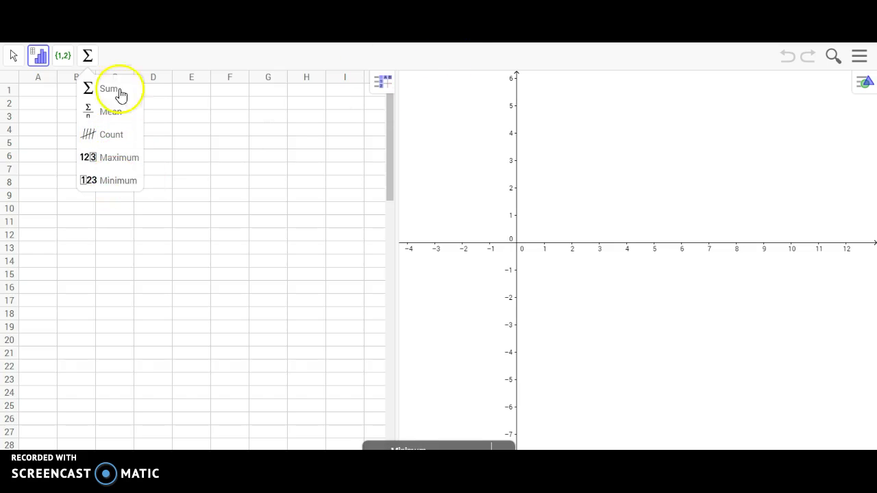
left_click(38, 59)
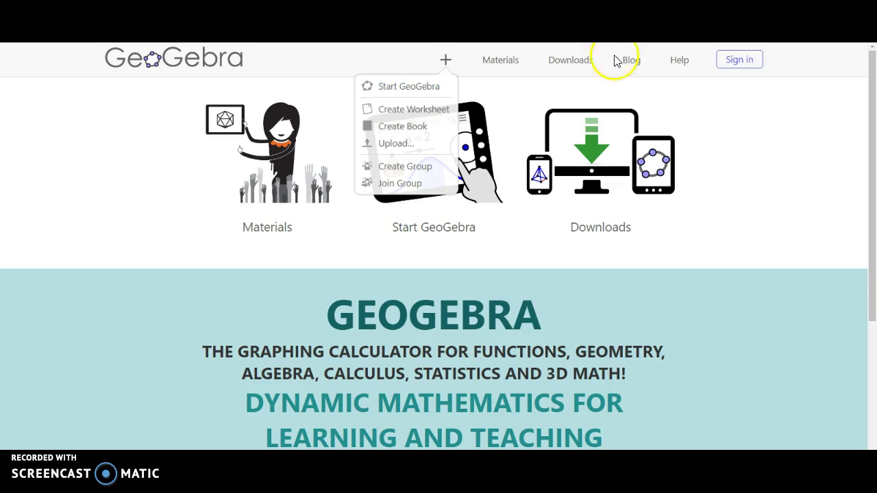
Step: Start the Probability app and switch the normal distribution through left-sided, right-sided and two-sided interval probabilities
left_click(428, 89)
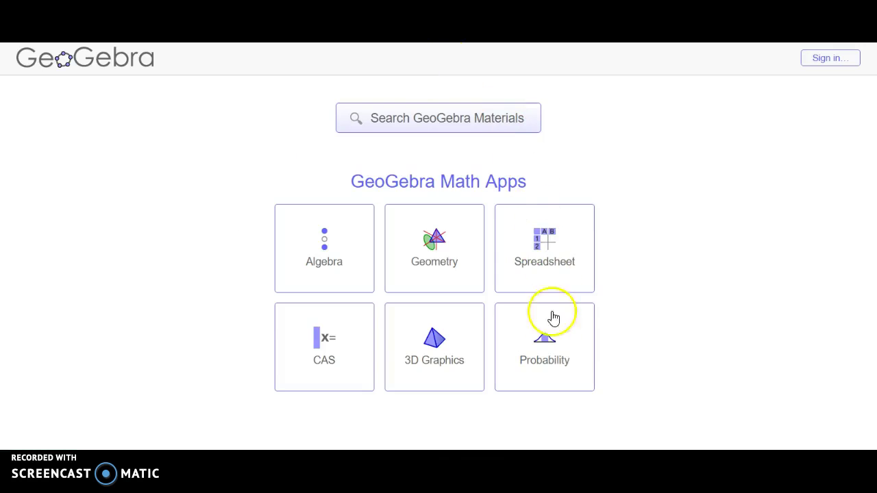
left_click(536, 387)
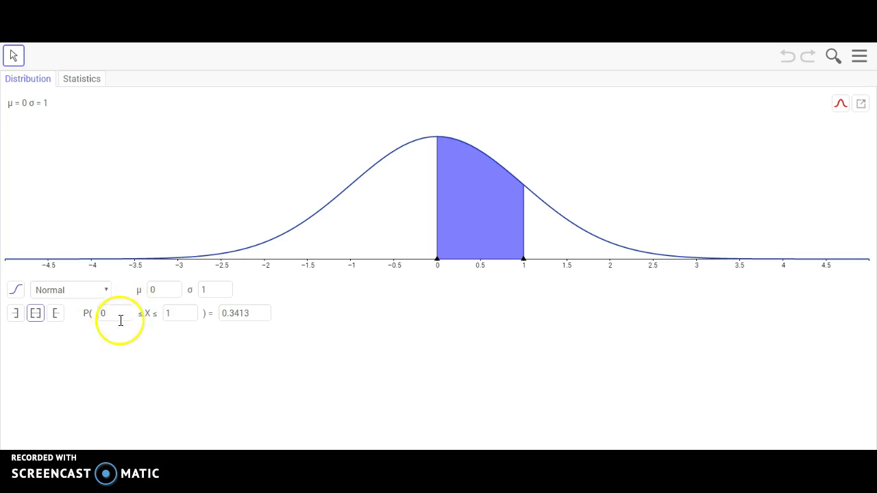
left_click(16, 315)
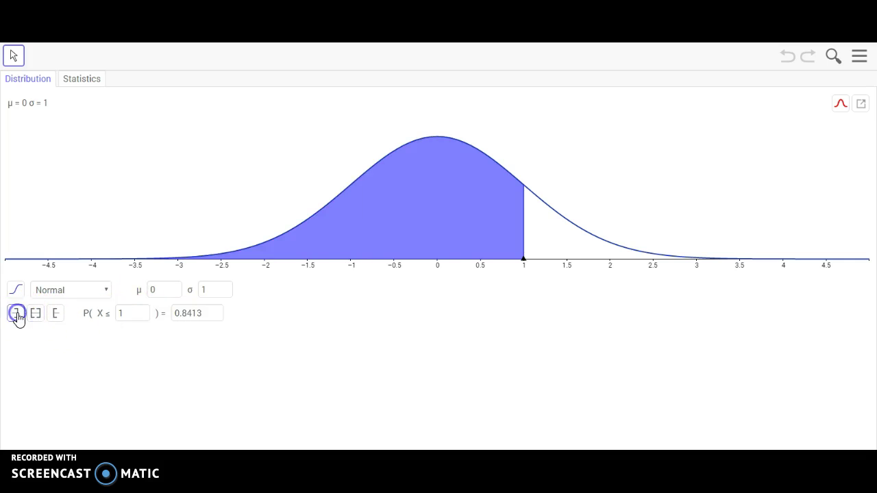
left_click(56, 314)
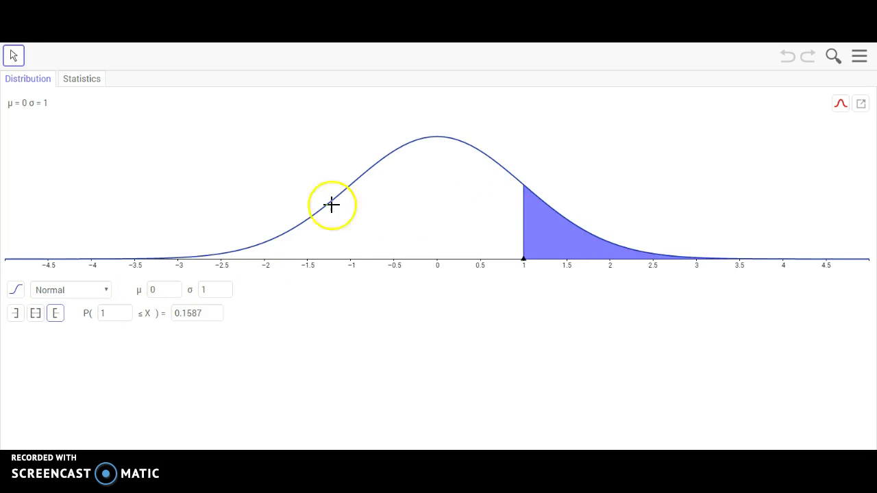
left_click(42, 313)
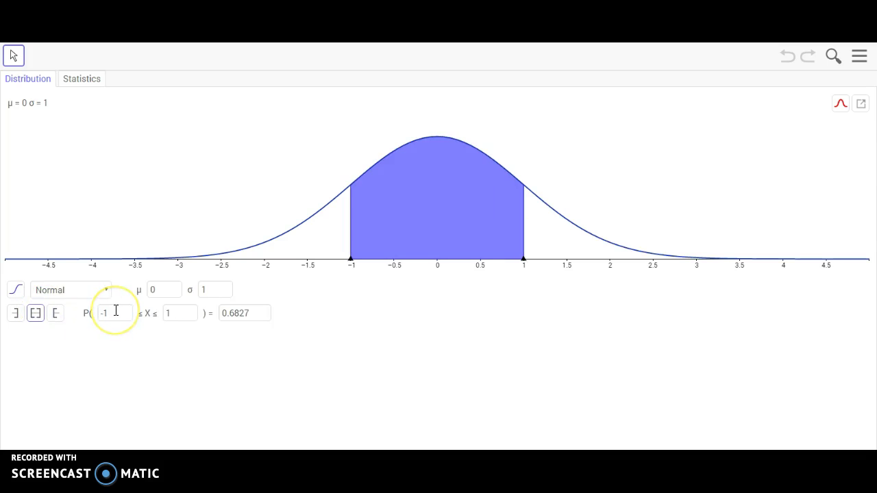